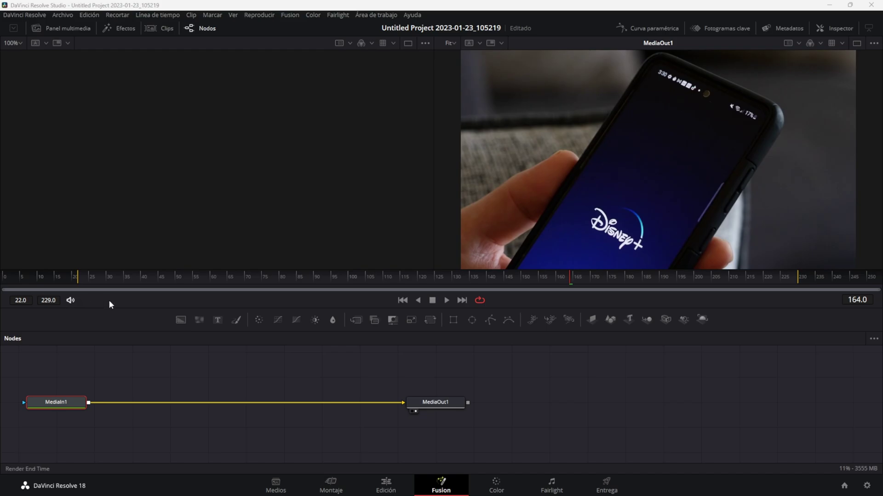
On the Edit page, put the playhead at the phone clip's start and return to Fusion
{"action": "left_click", "coordinate": [385, 486]}
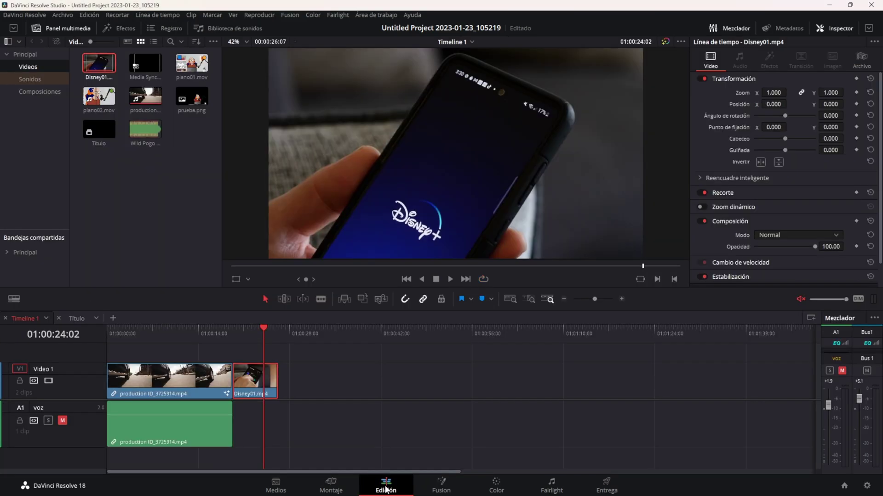
{"action": "left_click", "coordinate": [202, 333]}
{"action": "left_click_drag", "start_coordinate": [202, 333], "coordinate": [255, 337]}
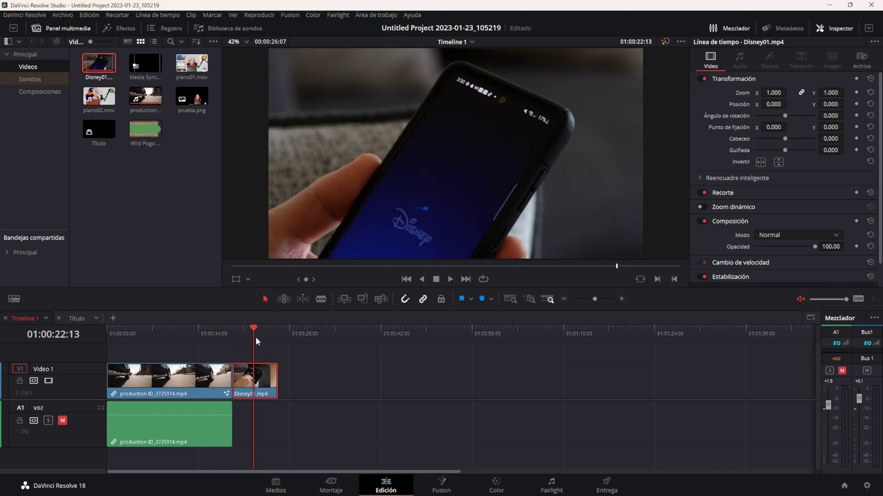
{"action": "left_click", "coordinate": [442, 483]}
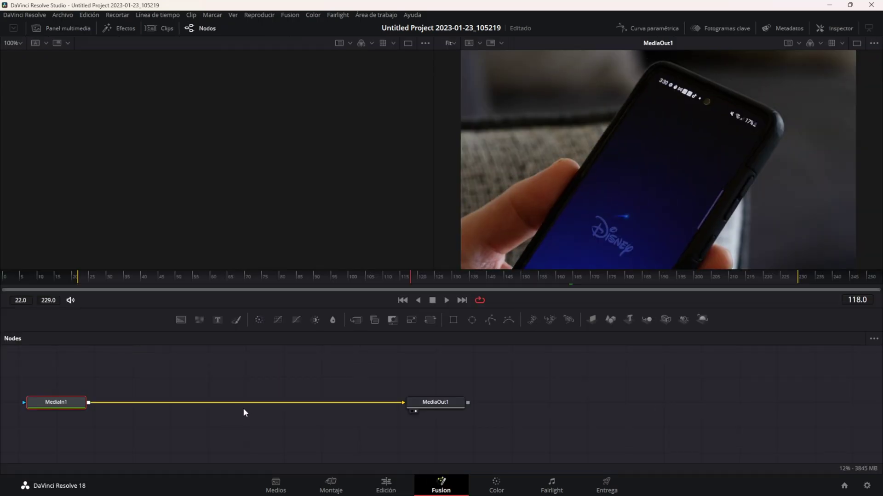
Select the car clip on the timeline and open it in Fusion
{"action": "left_click", "coordinate": [393, 490]}
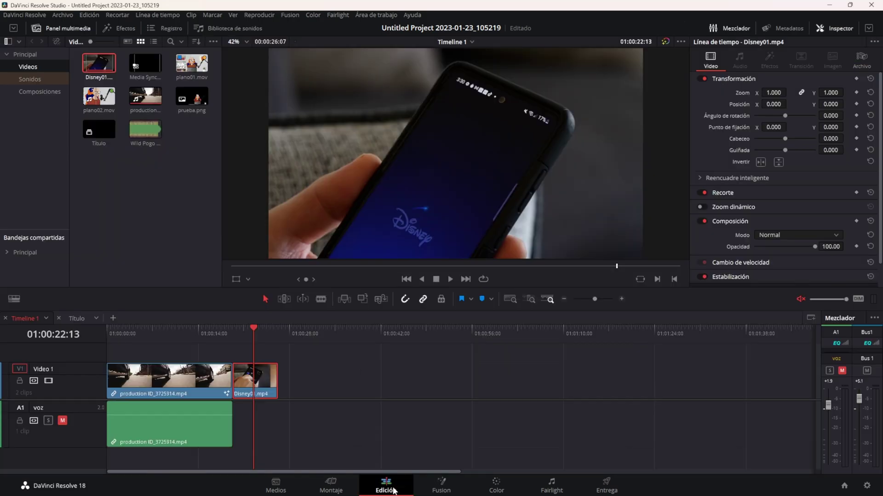
{"action": "left_click", "coordinate": [197, 337]}
{"action": "left_click", "coordinate": [198, 366]}
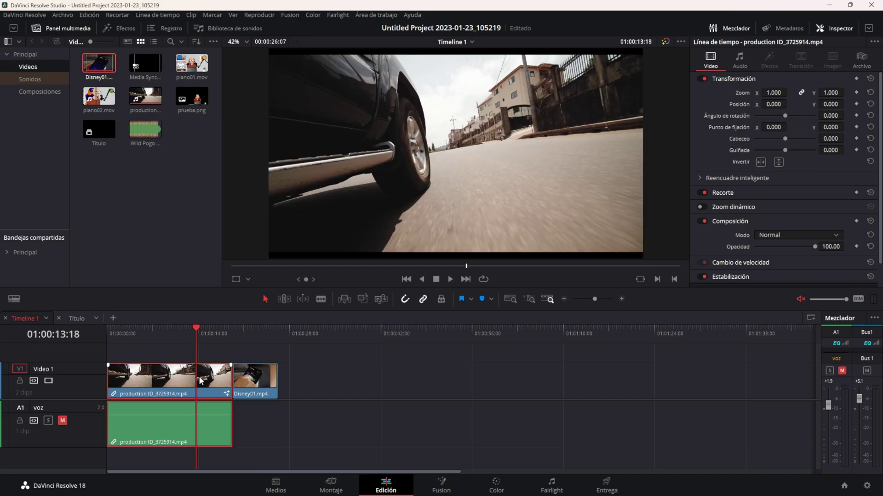
{"action": "left_click", "coordinate": [446, 485]}
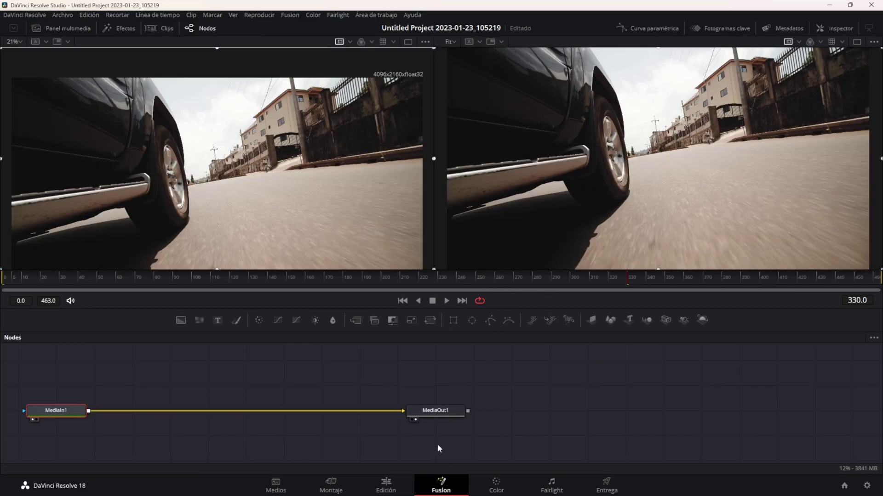
Select the phone clip on the timeline and open it in Fusion again
{"action": "left_click", "coordinate": [397, 488]}
{"action": "left_click", "coordinate": [254, 389]}
{"action": "left_click", "coordinate": [259, 329]}
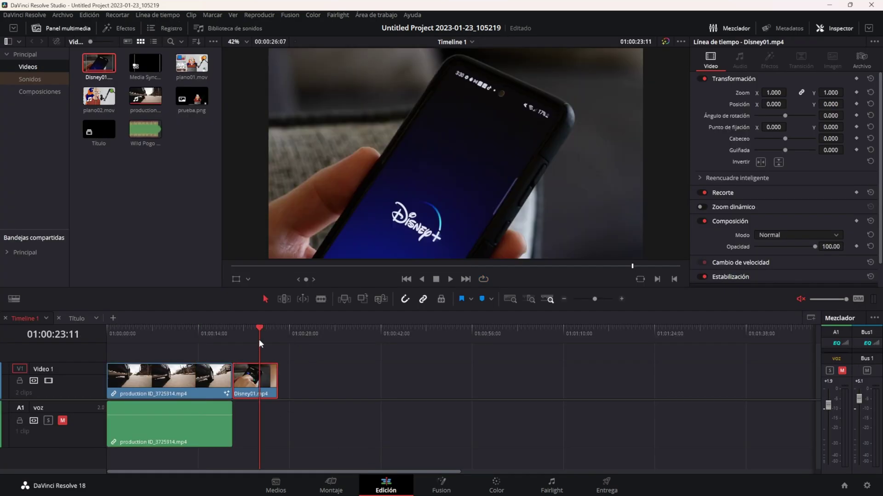
{"action": "left_click", "coordinate": [436, 488]}
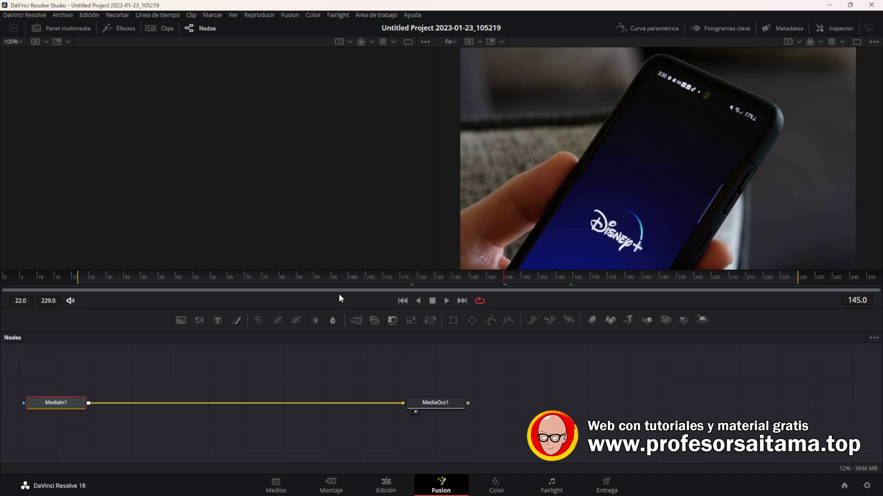
Look through the media pool's Videos bin and the effects library's OpenFX, templates and LUTs
{"action": "left_click", "coordinate": [71, 29]}
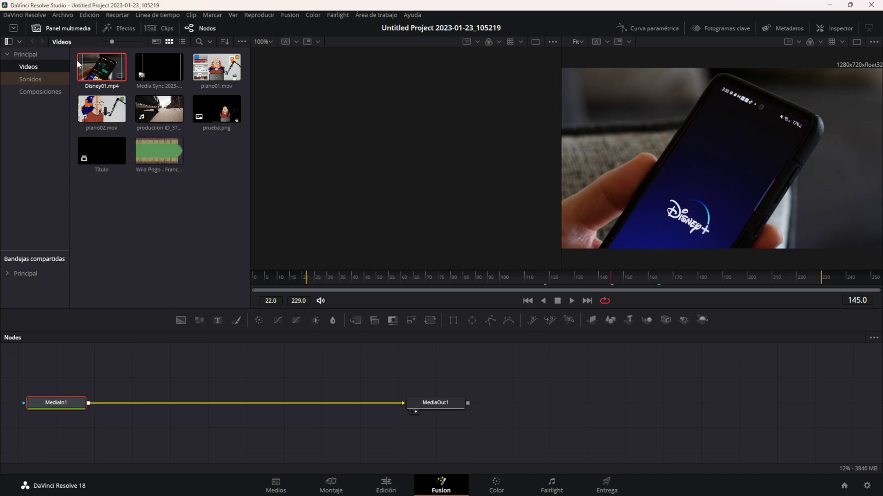
{"action": "left_click", "coordinate": [85, 30]}
{"action": "left_click", "coordinate": [111, 30]}
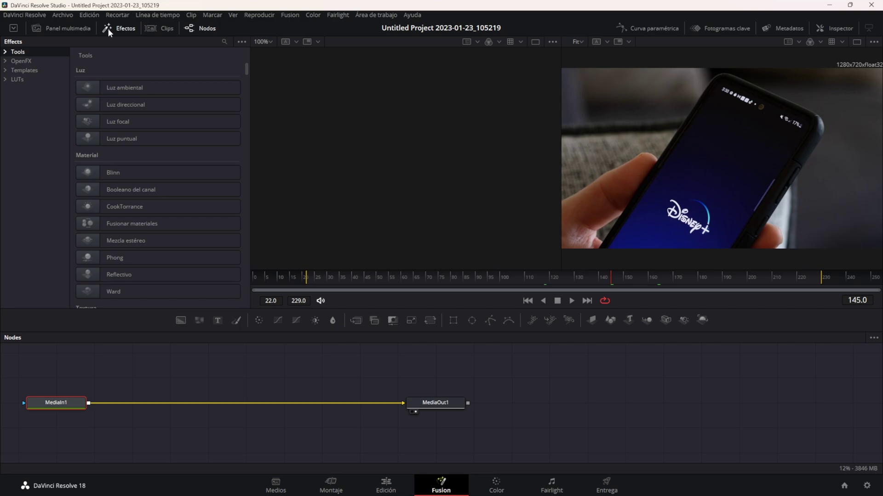
{"action": "left_click", "coordinate": [32, 61]}
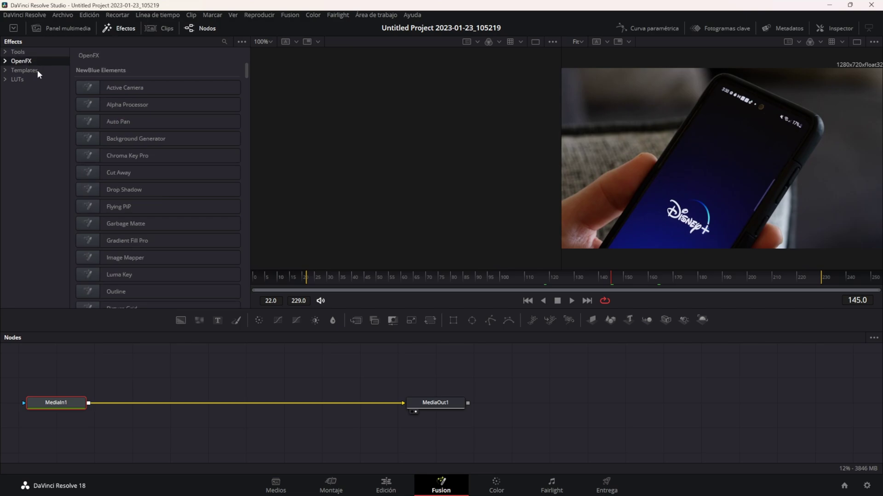
{"action": "left_click", "coordinate": [35, 71]}
{"action": "left_click", "coordinate": [18, 79]}
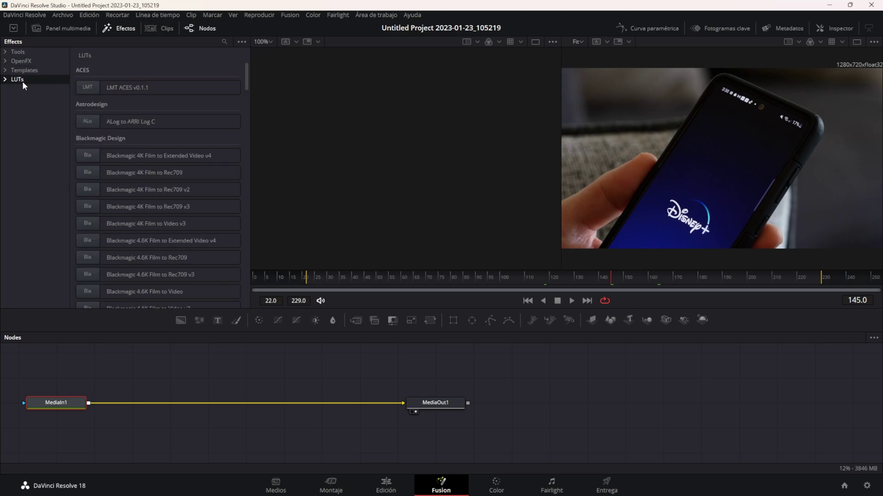
{"action": "left_click", "coordinate": [109, 29]}
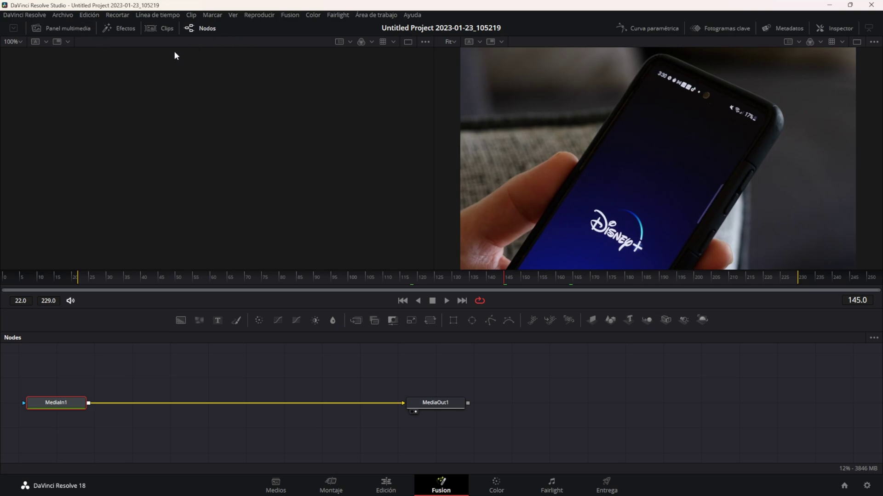
Show the timeline clip strip and switch compositions from the car clip back to the phone clip
{"action": "left_click", "coordinate": [161, 29]}
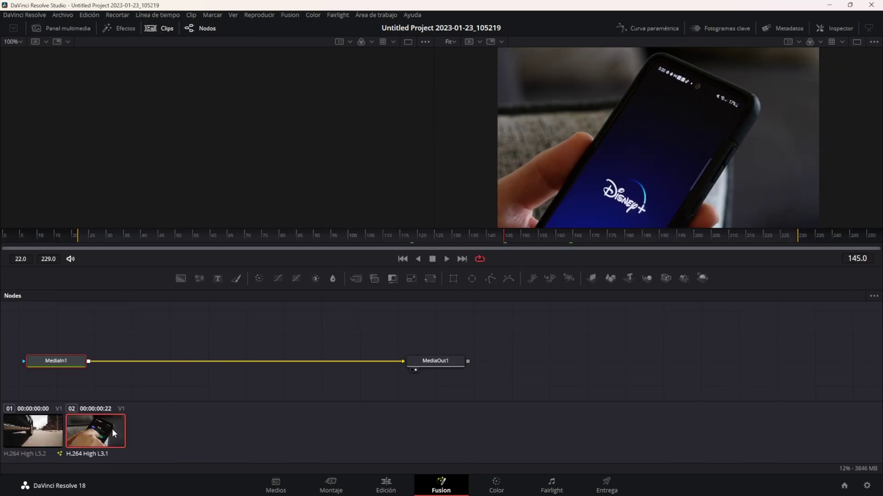
{"action": "left_click", "coordinate": [43, 432]}
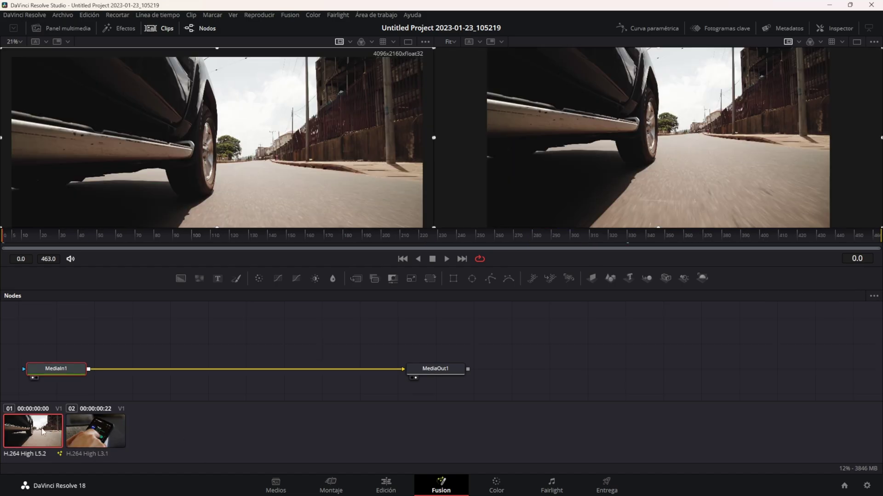
{"action": "left_click", "coordinate": [97, 433]}
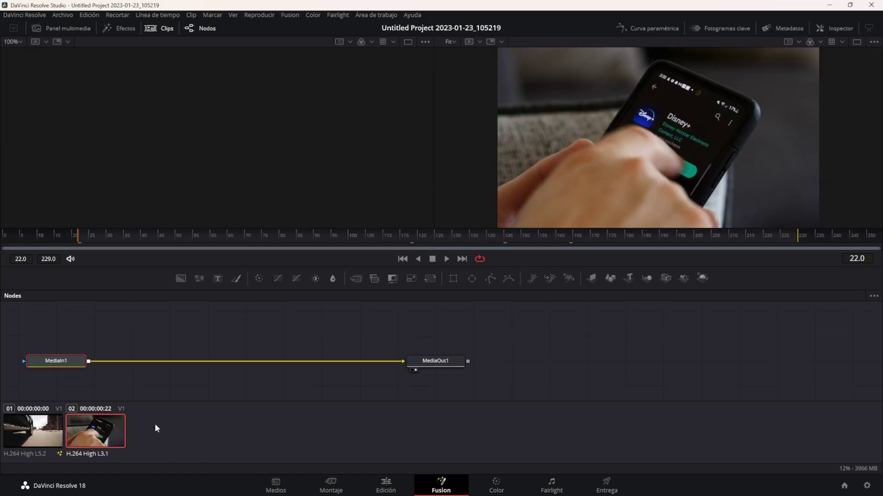
Reselect the phone clip on the Edit page, return to its Fusion composition, and hide the clip strip
{"action": "left_click", "coordinate": [403, 488]}
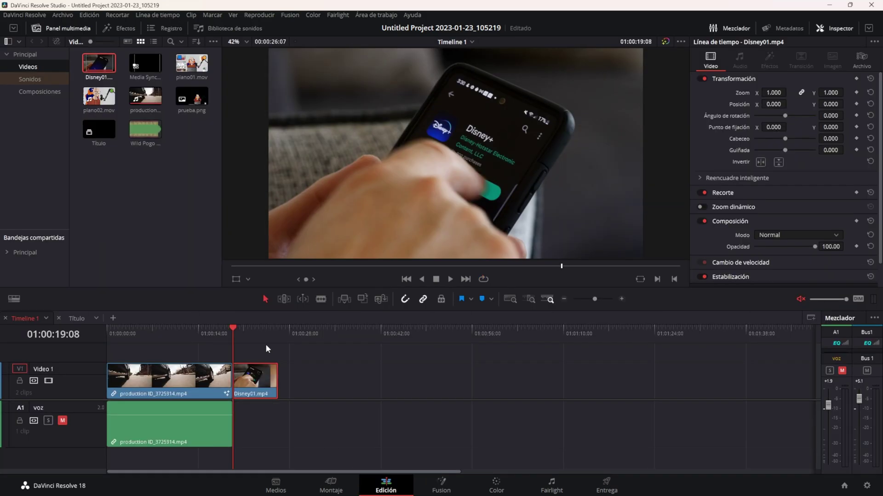
{"action": "left_click_drag", "start_coordinate": [257, 329], "coordinate": [208, 330]}
{"action": "left_click", "coordinate": [202, 374]}
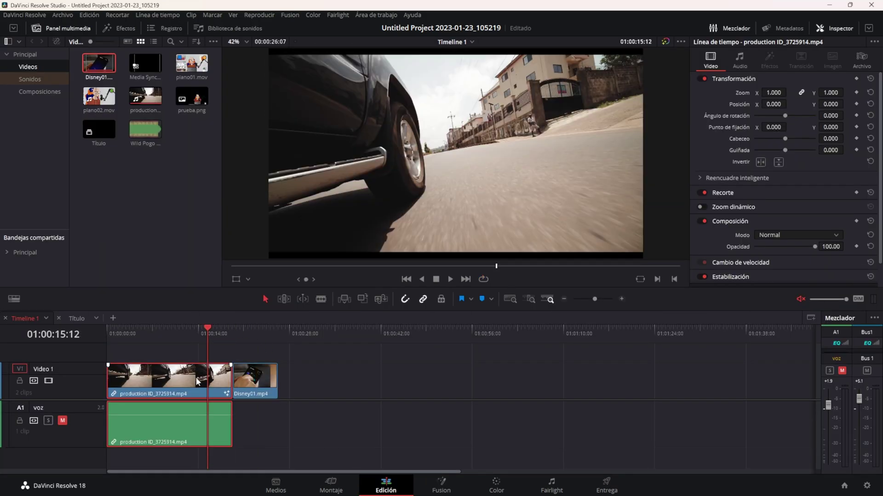
{"action": "left_click", "coordinate": [251, 330]}
{"action": "left_click", "coordinate": [260, 390]}
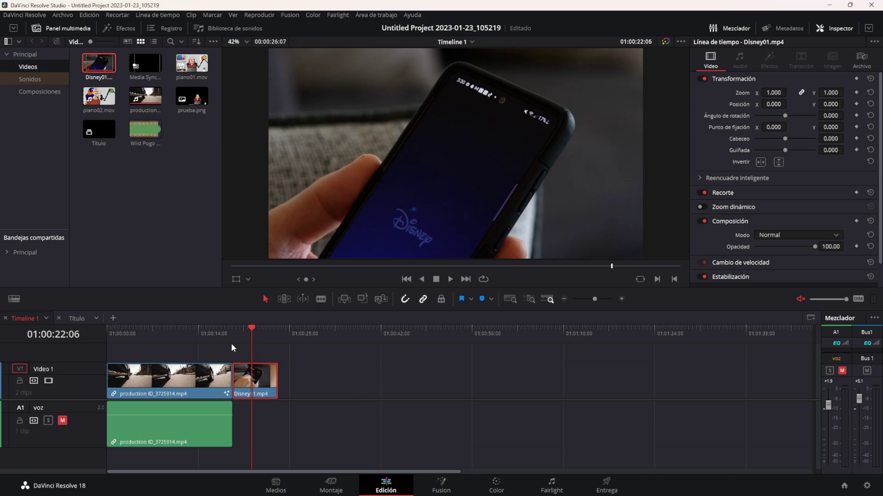
{"action": "left_click", "coordinate": [441, 484]}
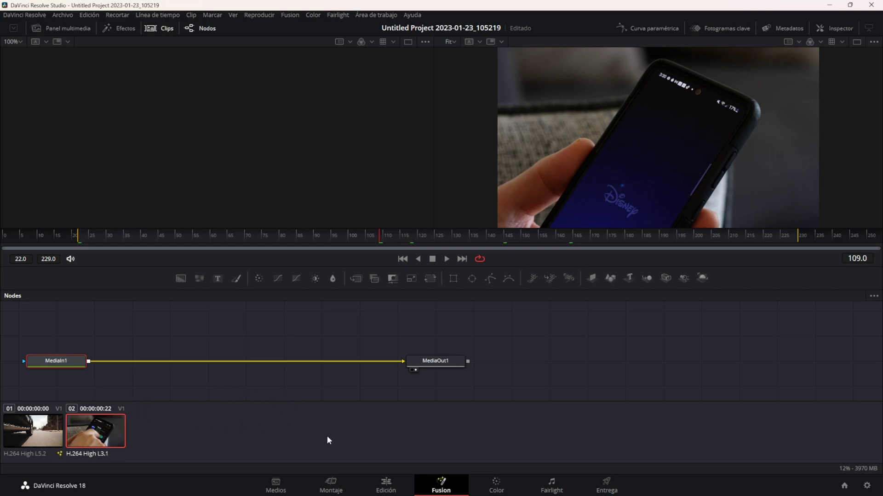
{"action": "left_click", "coordinate": [158, 29]}
Drag the viewer/node divider up to make the node editor taller
{"action": "left_click", "coordinate": [204, 28]}
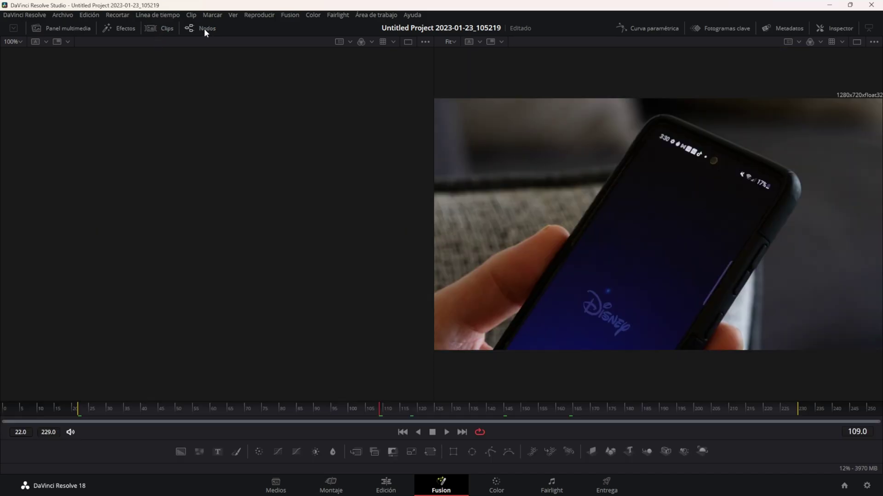
{"action": "left_click", "coordinate": [204, 29]}
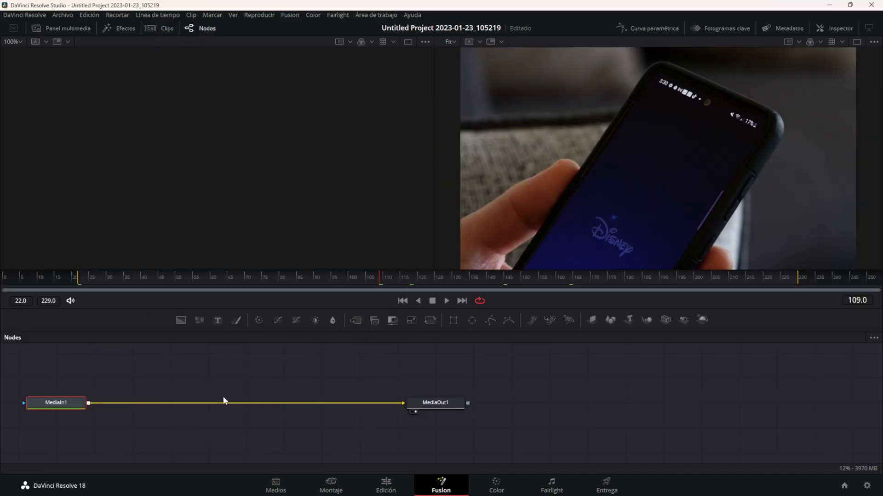
{"action": "left_click_drag", "start_coordinate": [273, 307], "coordinate": [273, 286]}
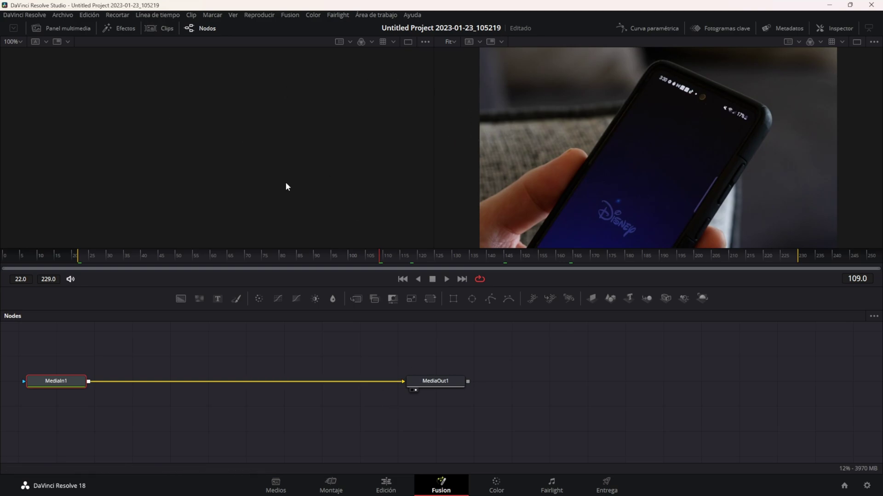
Move MediaIn1 and MediaOut1 toward the middle of the Nodes panel
{"action": "left_click_drag", "start_coordinate": [70, 388], "coordinate": [221, 387]}
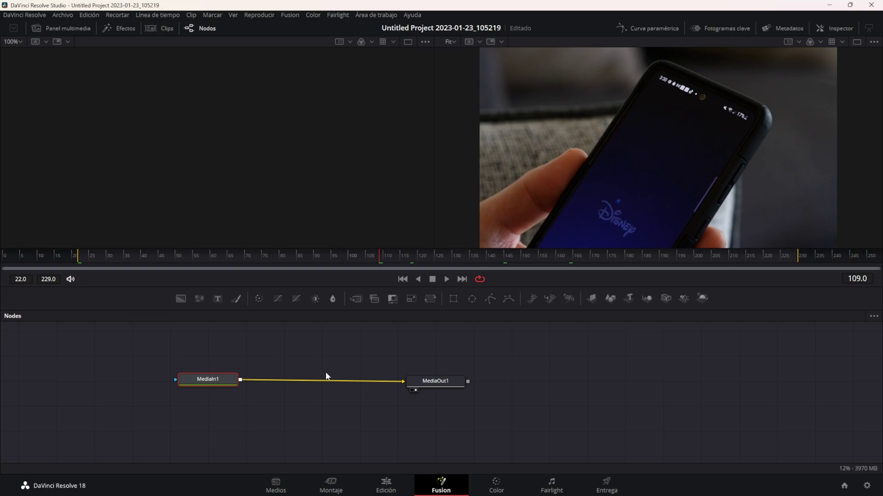
{"action": "left_click_drag", "start_coordinate": [211, 378], "coordinate": [250, 376]}
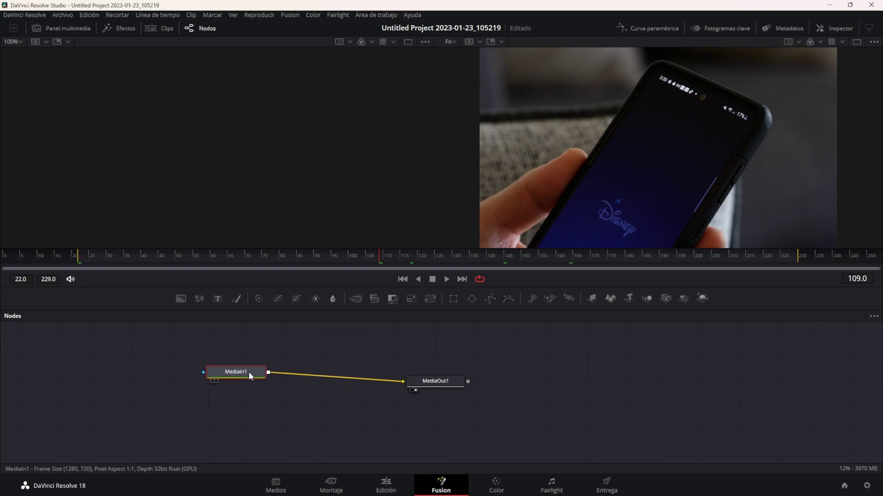
{"action": "mouse_move", "coordinate": [449, 380]}
{"action": "left_mouse_down"}
{"action": "mouse_move", "coordinate": [474, 378]}
{"action": "mouse_move", "coordinate": [478, 366]}
{"action": "mouse_move", "coordinate": [474, 376]}
{"action": "left_mouse_up"}
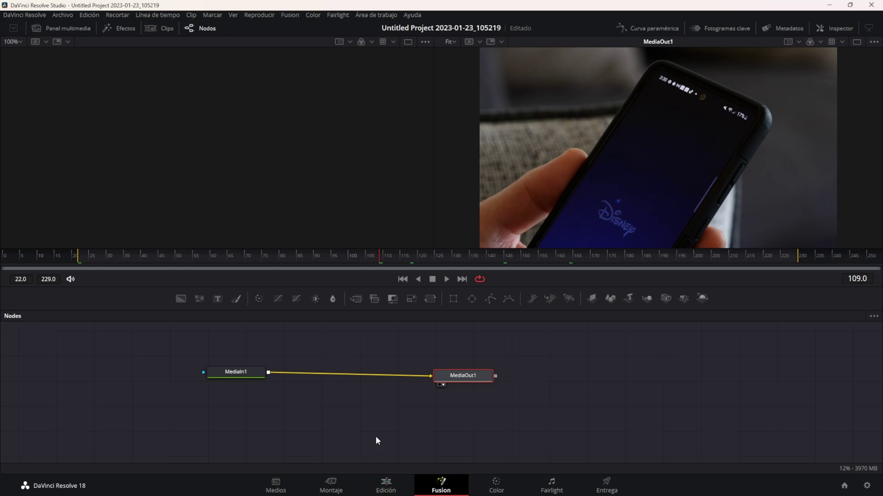
{"action": "left_click_drag", "start_coordinate": [252, 374], "coordinate": [224, 375]}
{"action": "left_click_drag", "start_coordinate": [457, 380], "coordinate": [502, 375]}
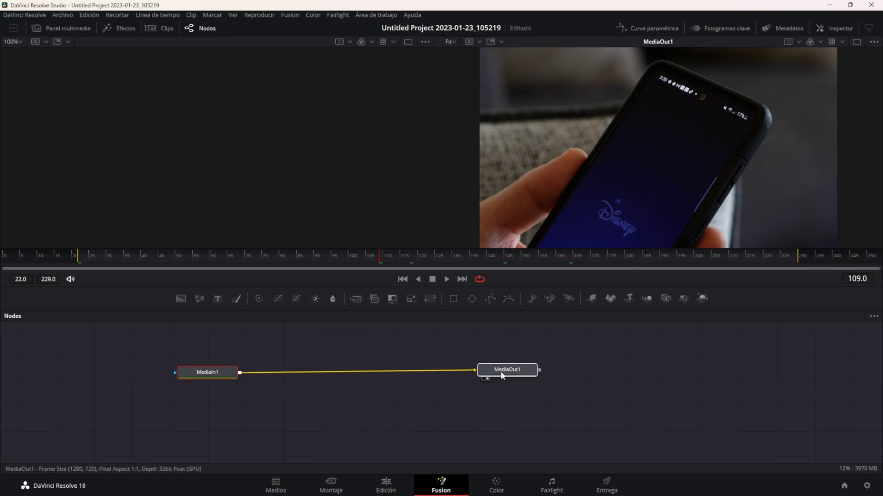
{"action": "left_click", "coordinate": [192, 371]}
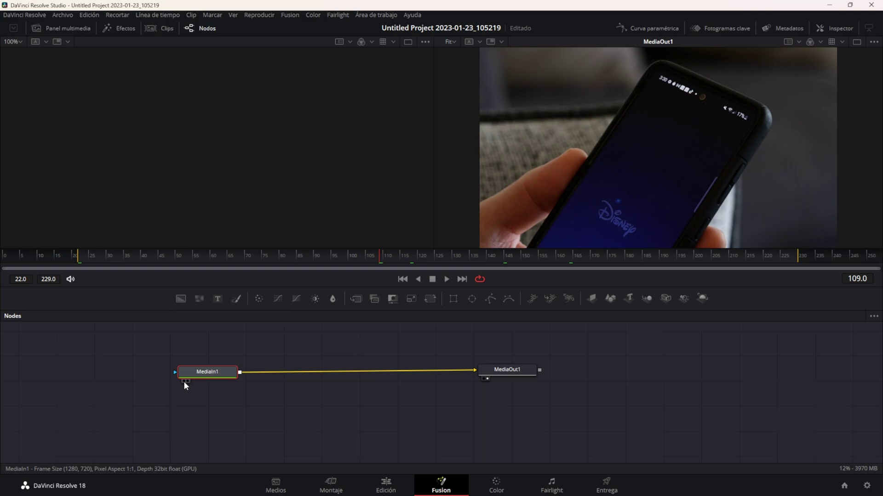
Show MediaIn1 in the left viewer and MediaOut1 in the right, spreading the nodes apart
{"action": "left_click", "coordinate": [184, 382]}
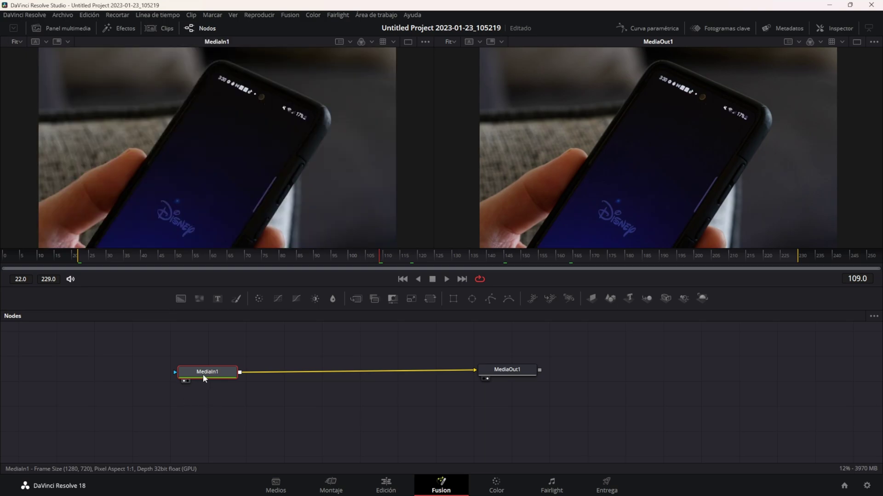
{"action": "left_click_drag", "start_coordinate": [204, 377], "coordinate": [137, 380]}
{"action": "left_click_drag", "start_coordinate": [506, 373], "coordinate": [485, 380]}
{"action": "left_click", "coordinate": [465, 386]}
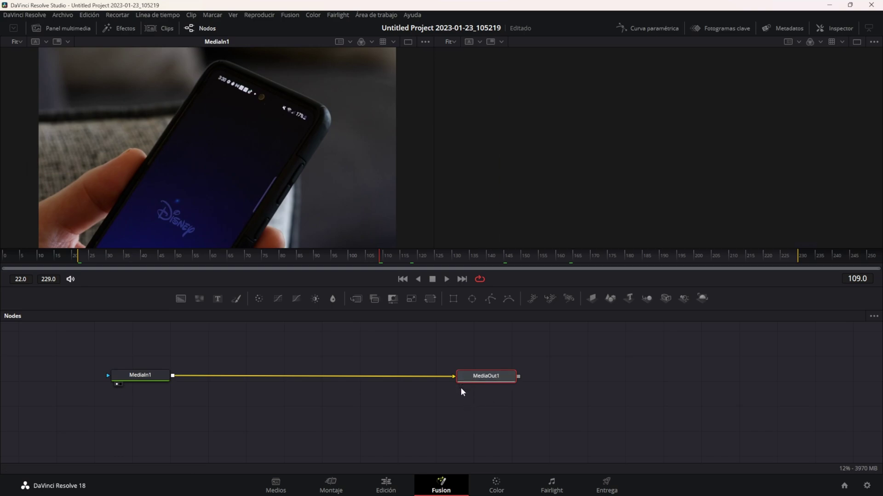
{"action": "left_click", "coordinate": [465, 386]}
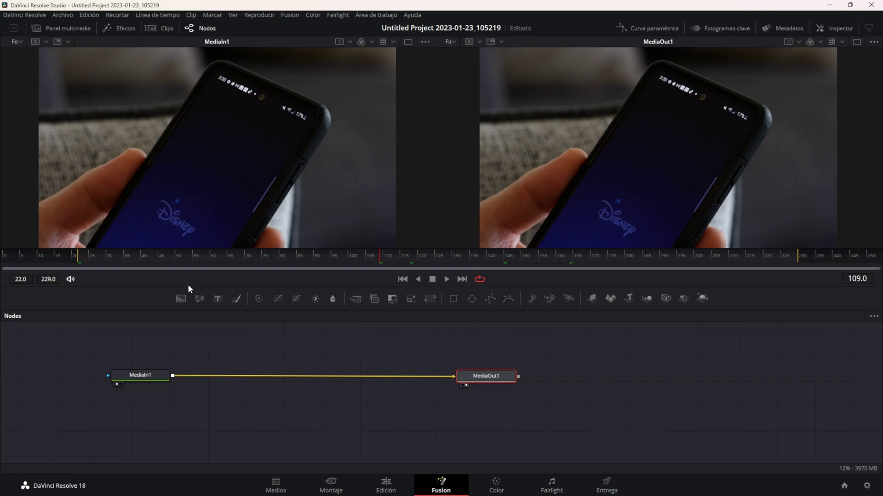
{"action": "left_click_drag", "start_coordinate": [149, 379], "coordinate": [136, 381]}
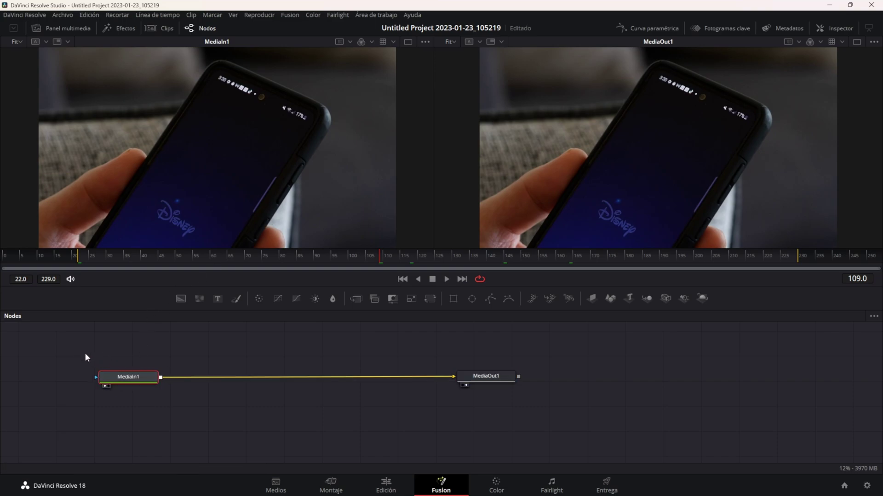
Move MediaOut1 farther right and save the project with Ctrl+S
{"action": "left_click_drag", "start_coordinate": [81, 351], "coordinate": [178, 404]}
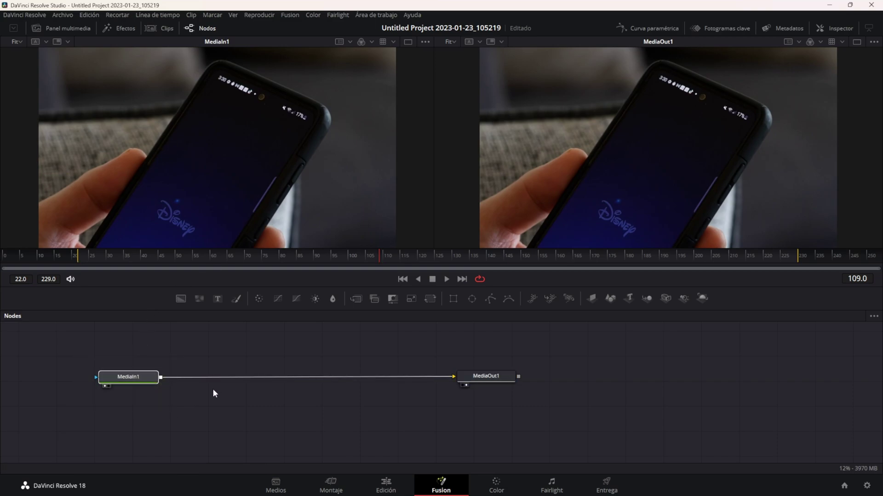
{"action": "left_click_drag", "start_coordinate": [440, 346], "coordinate": [521, 401]}
{"action": "left_click_drag", "start_coordinate": [487, 378], "coordinate": [554, 381]}
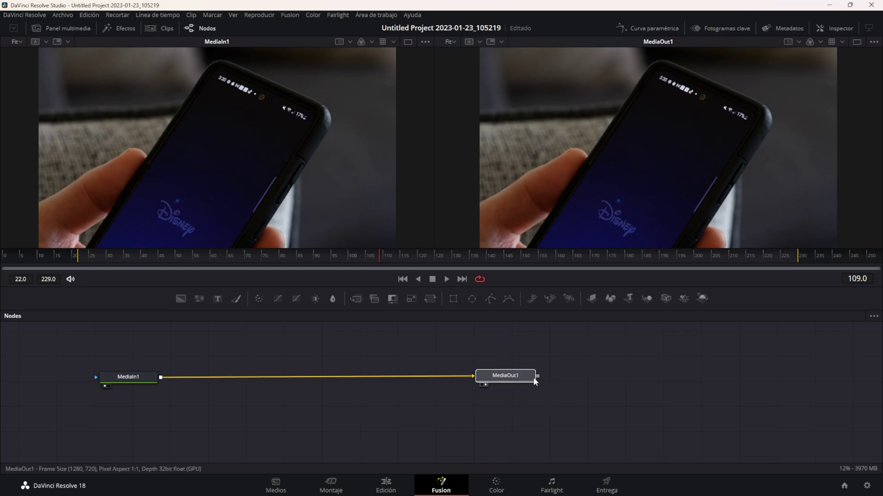
{"action": "left_click", "coordinate": [143, 378]}
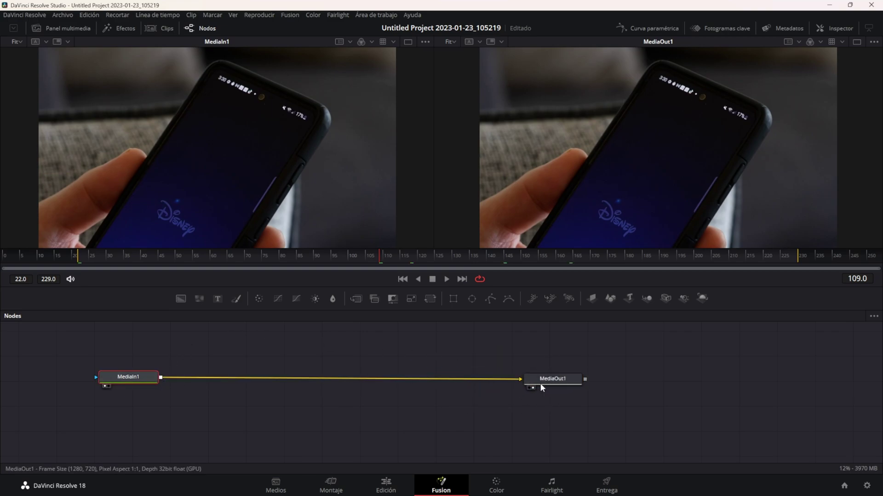
{"action": "left_click_drag", "start_coordinate": [540, 382], "coordinate": [559, 381]}
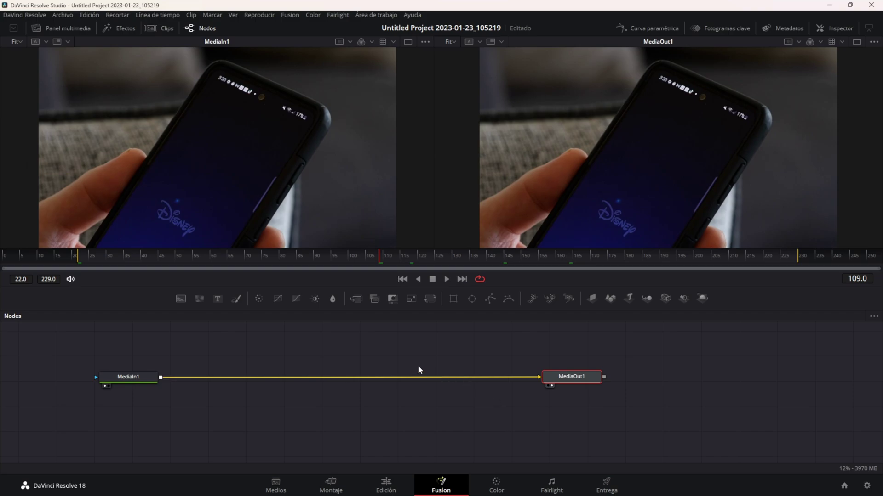
{"action": "key", "text": "ctrl+s"}
Select MediaIn1 and search the tool list for 'Transformación'
{"action": "left_click", "coordinate": [95, 365]}
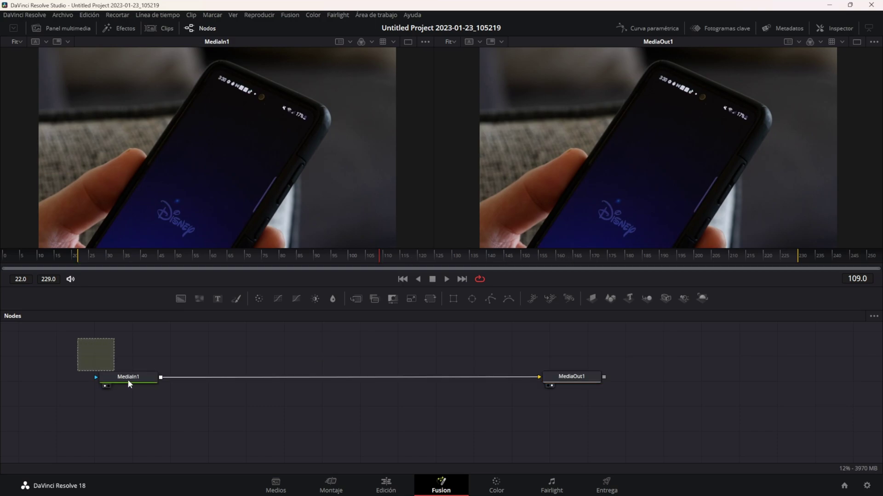
{"action": "left_click_drag", "start_coordinate": [84, 349], "coordinate": [152, 398]}
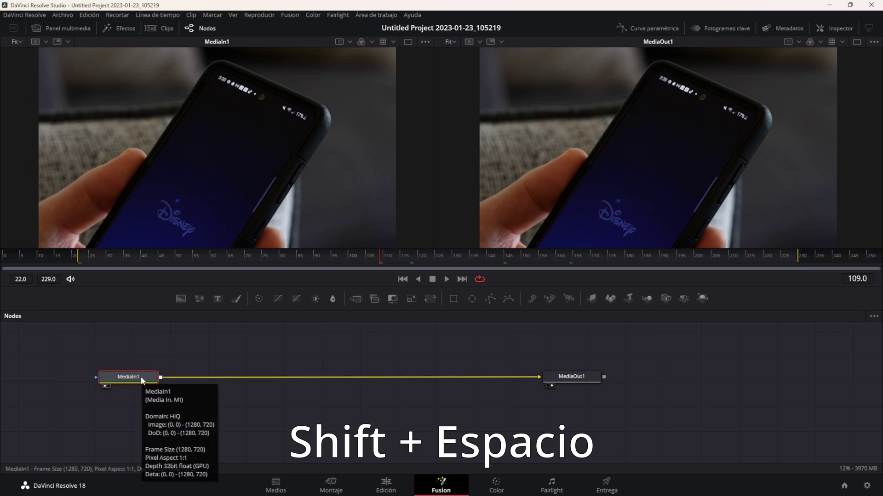
{"action": "key", "text": "shift+space"}
{"action": "type", "text": "Transformación"}
{"action": "left_click_drag", "start_coordinate": [253, 143], "coordinate": [347, 117]}
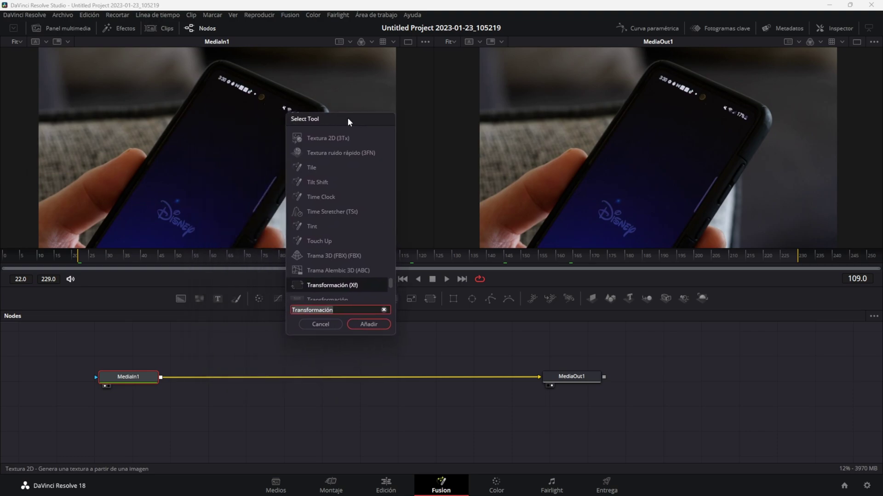
{"action": "scroll", "coordinate": [328, 208], "scroll_direction": "down", "scroll_amount": 2}
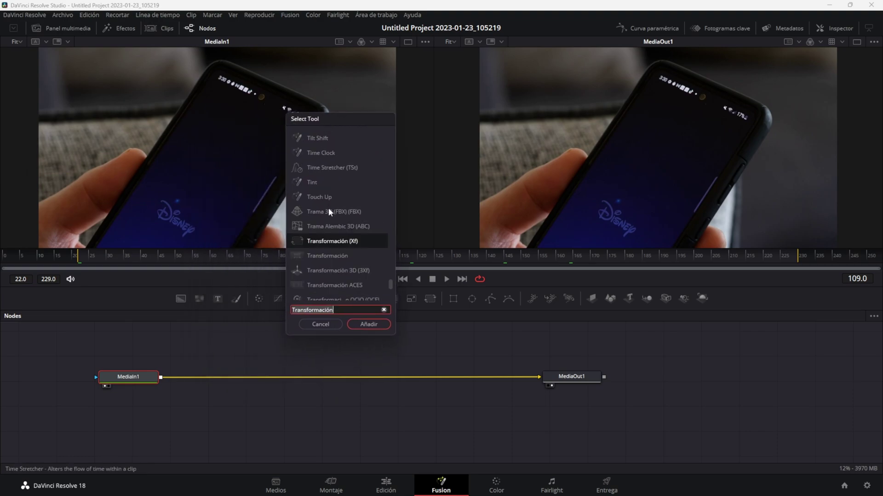
{"action": "scroll", "coordinate": [329, 208], "scroll_direction": "down", "scroll_amount": 4}
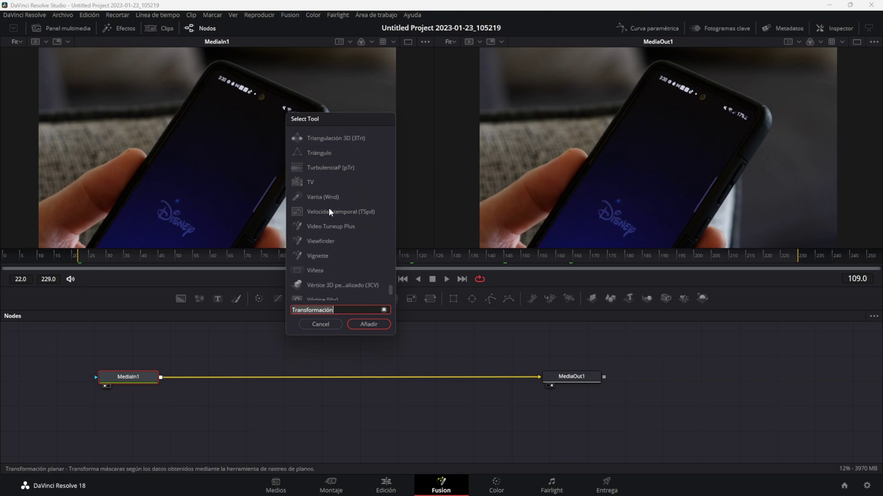
{"action": "scroll", "coordinate": [329, 207], "scroll_direction": "up", "scroll_amount": 10}
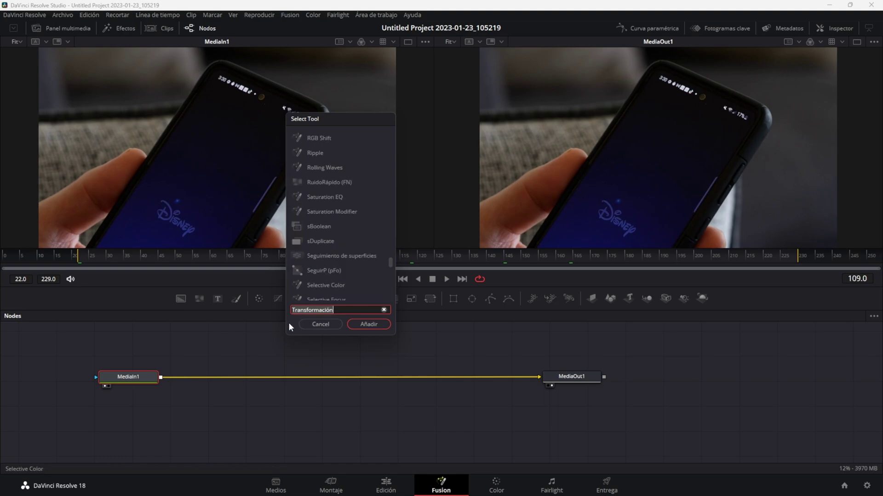
Add the Transform node and place Transform1 between MediaIn1 and MediaOut1
{"action": "left_click", "coordinate": [368, 327]}
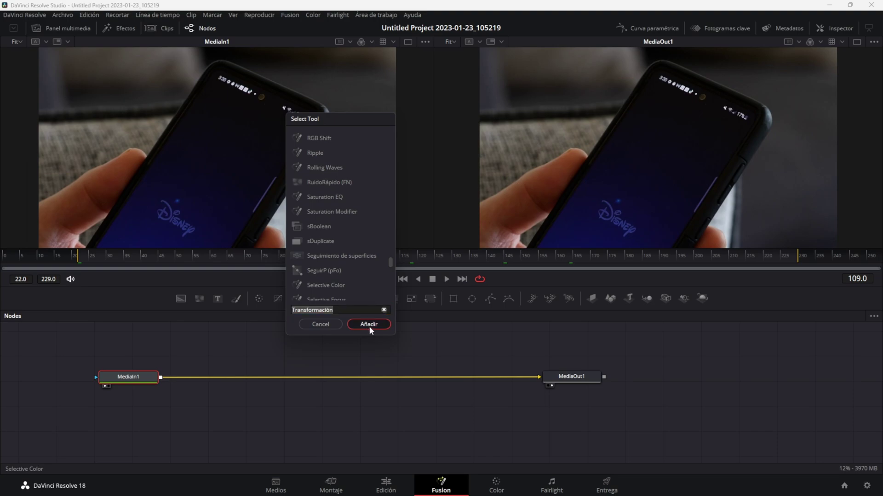
{"action": "left_click", "coordinate": [369, 324]}
{"action": "mouse_move", "coordinate": [235, 373]}
{"action": "left_mouse_down"}
{"action": "mouse_move", "coordinate": [372, 374]}
{"action": "mouse_move", "coordinate": [331, 366]}
{"action": "mouse_move", "coordinate": [355, 381]}
{"action": "left_mouse_up"}
{"action": "left_click_drag", "start_coordinate": [81, 359], "coordinate": [184, 417]}
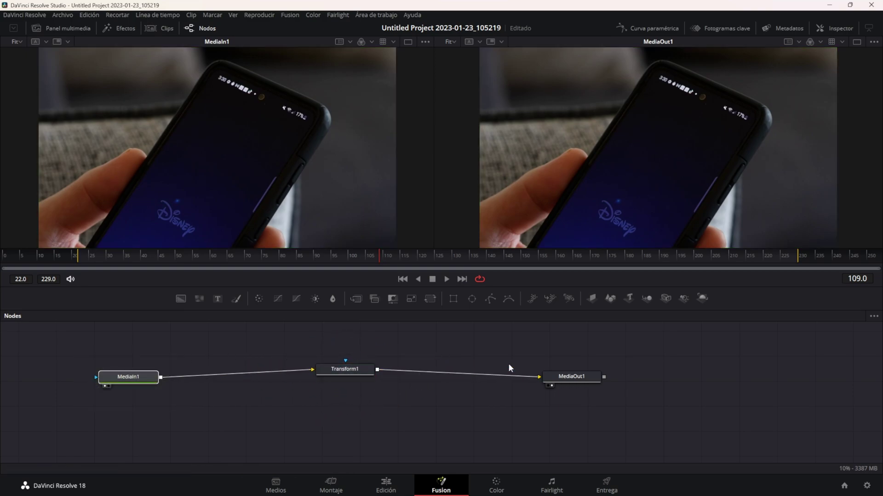
Reposition Transform1 and show its Inspector settings: center 0.5, size 1.0, angle 0.0
{"action": "left_click_drag", "start_coordinate": [527, 349], "coordinate": [628, 404]}
{"action": "left_click_drag", "start_coordinate": [355, 373], "coordinate": [377, 400]}
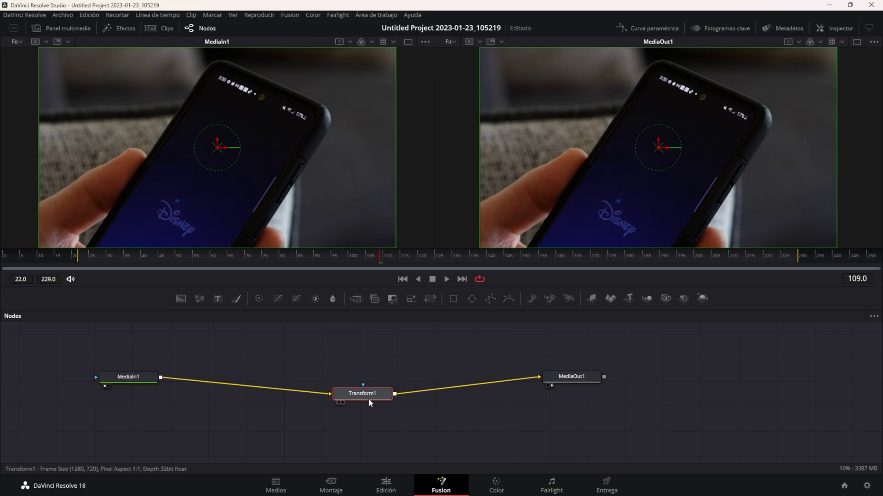
{"action": "left_click_drag", "start_coordinate": [370, 396], "coordinate": [375, 392]}
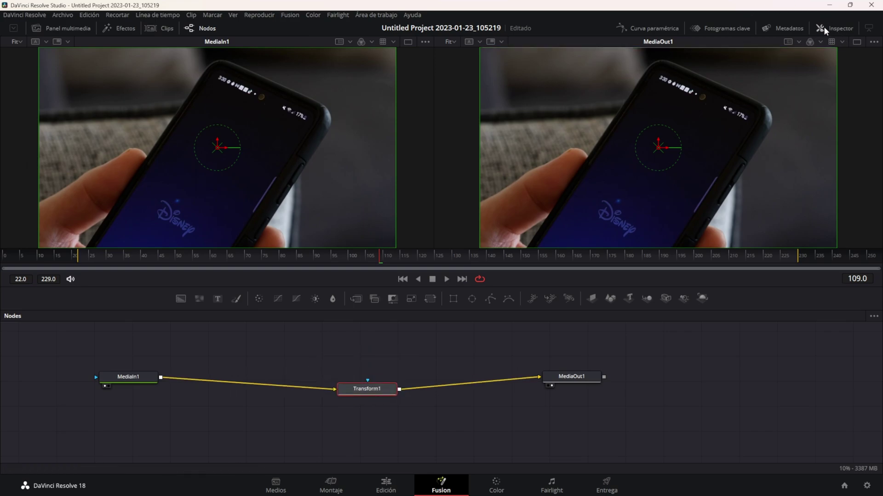
{"action": "left_click", "coordinate": [838, 31]}
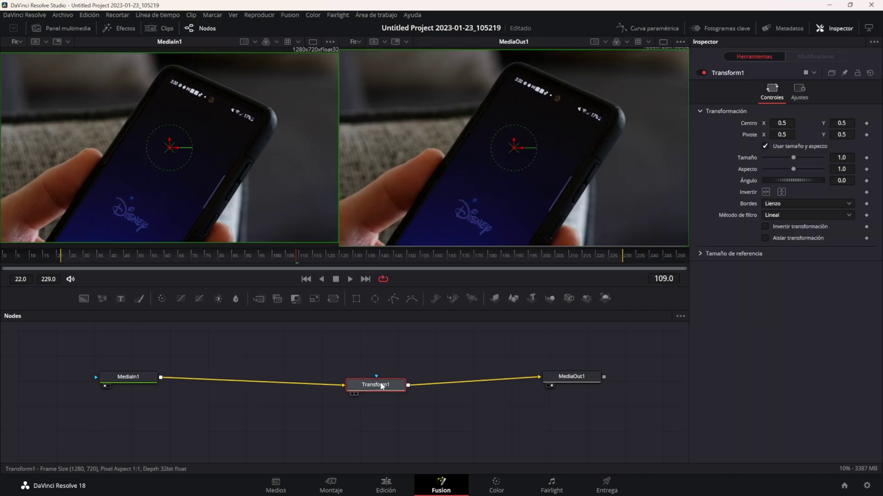
{"action": "mouse_move", "coordinate": [371, 390]}
{"action": "left_mouse_down"}
{"action": "mouse_move", "coordinate": [384, 384]}
{"action": "mouse_move", "coordinate": [358, 393]}
{"action": "left_mouse_up"}
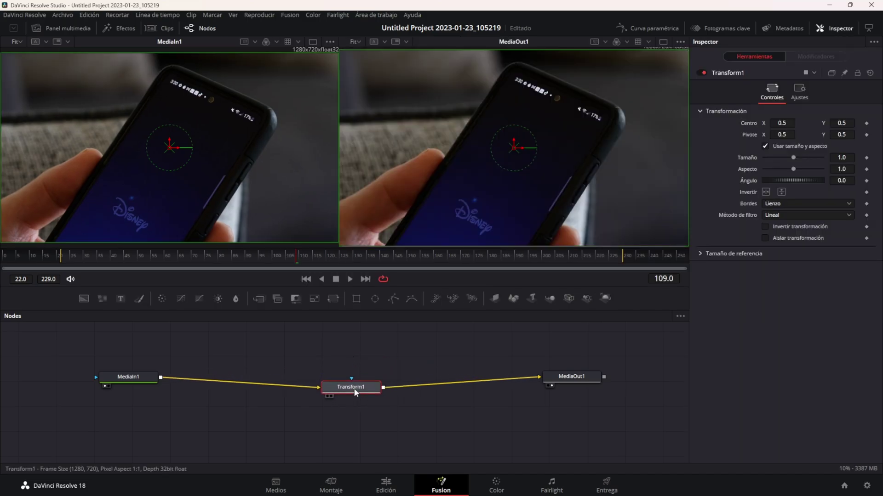
Select Transform1 and raise its Tamaño (size) from 1.0 to 1.63
{"action": "left_click_drag", "start_coordinate": [305, 361], "coordinate": [395, 423]}
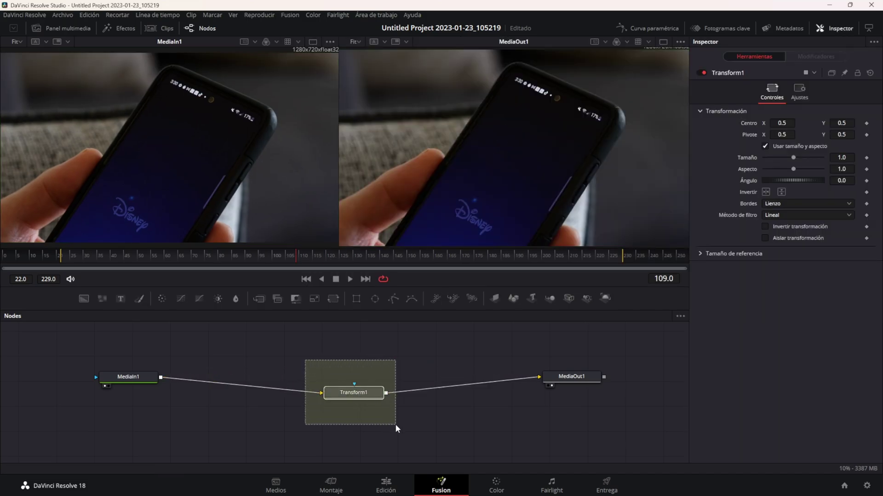
{"action": "left_click_drag", "start_coordinate": [530, 342], "coordinate": [622, 413]}
{"action": "left_click_drag", "start_coordinate": [90, 352], "coordinate": [179, 408]}
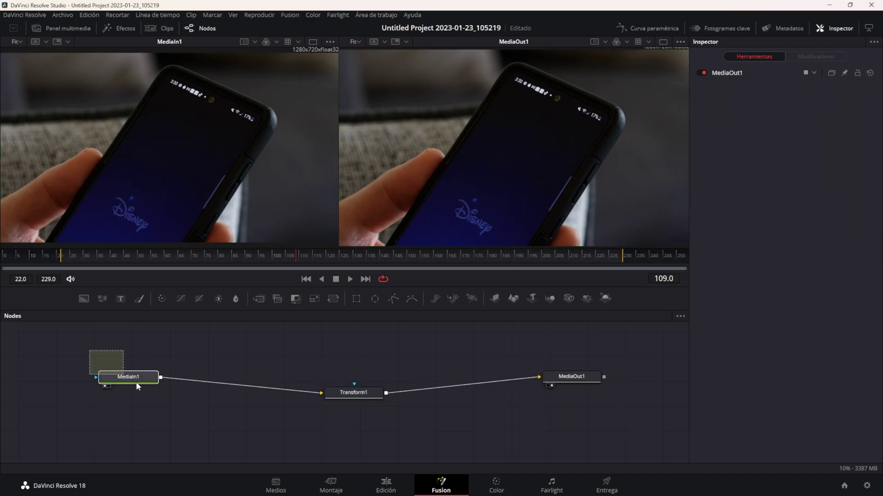
{"action": "left_click", "coordinate": [359, 395]}
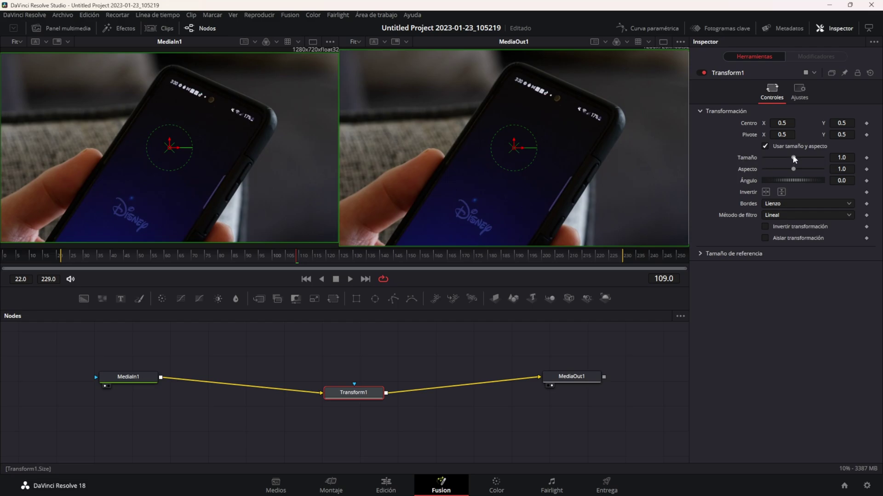
{"action": "left_click_drag", "start_coordinate": [793, 156], "coordinate": [797, 157]}
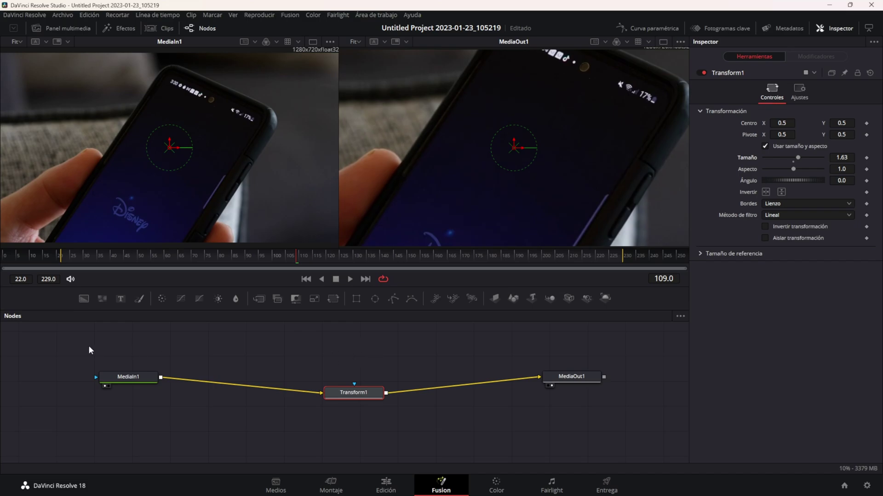
{"action": "left_click_drag", "start_coordinate": [89, 350], "coordinate": [159, 409]}
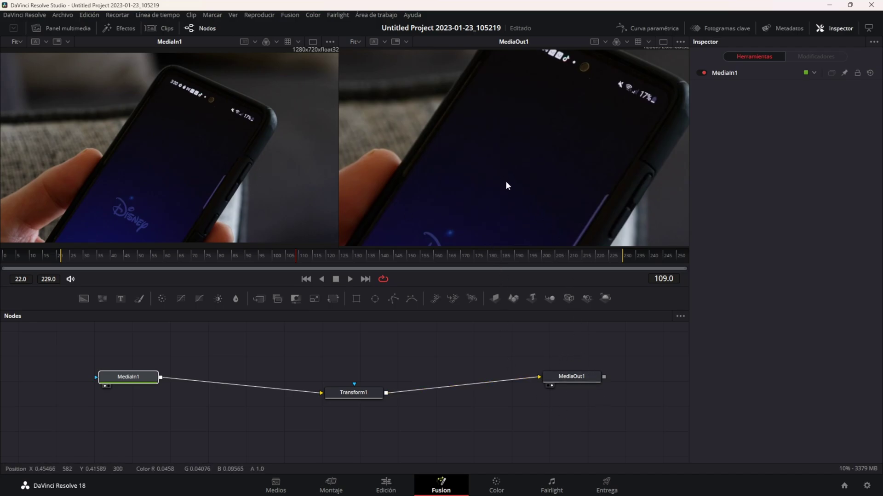
Show MediaIn1 in the first viewer and Transform1's zoomed result in the second
{"action": "left_click_drag", "start_coordinate": [353, 392], "coordinate": [293, 382]}
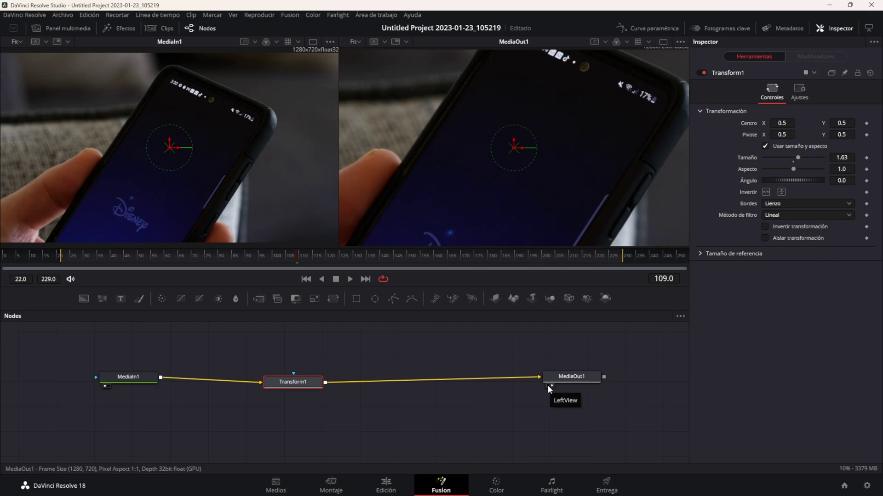
{"action": "left_click", "coordinate": [548, 386]}
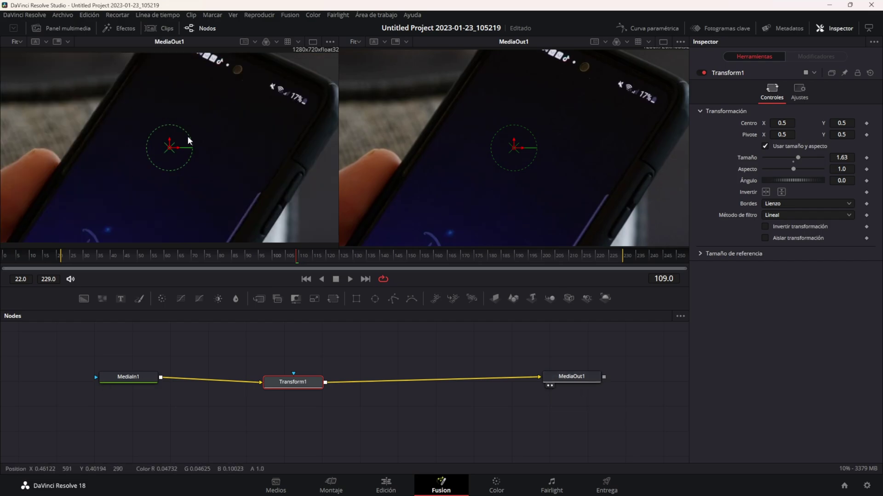
{"action": "left_click", "coordinate": [547, 385]}
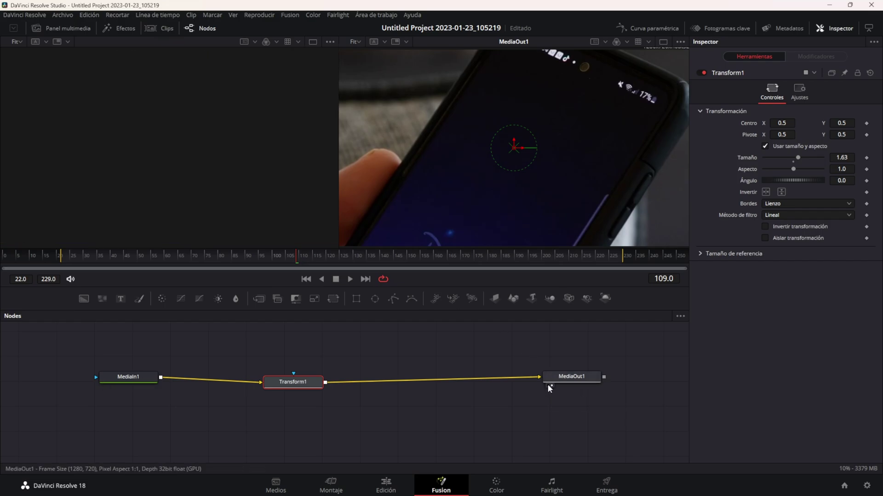
{"action": "left_click", "coordinate": [550, 384]}
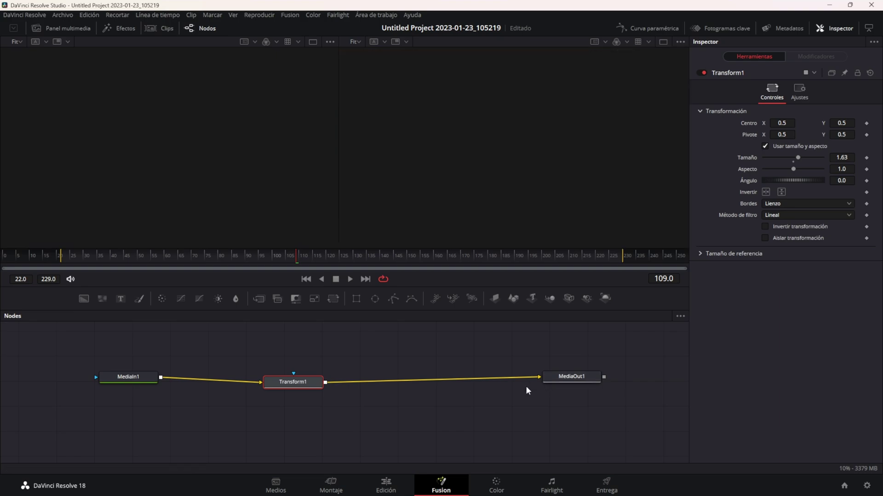
{"action": "left_click", "coordinate": [104, 385]}
{"action": "left_click", "coordinate": [108, 386]}
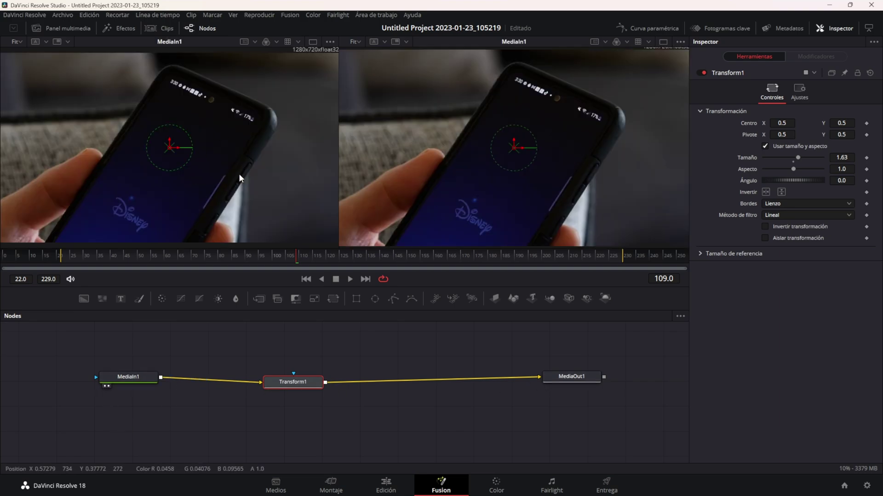
{"action": "left_click_drag", "start_coordinate": [73, 350], "coordinate": [166, 406]}
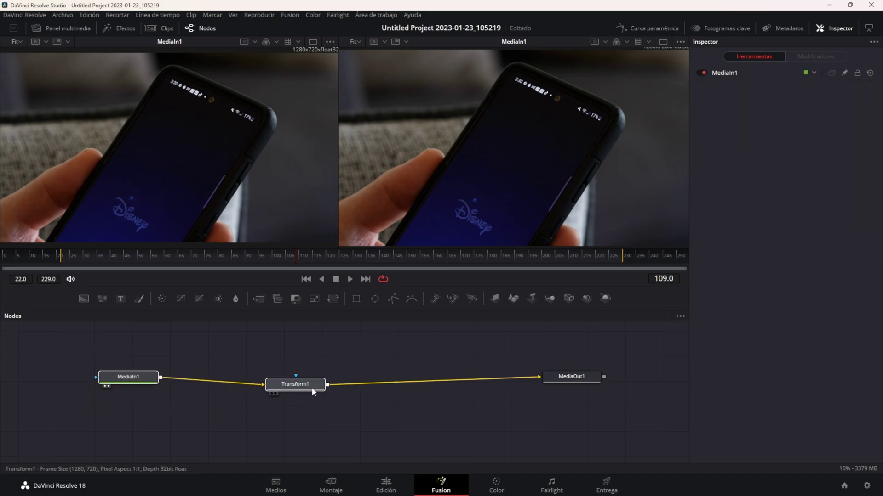
{"action": "left_click_drag", "start_coordinate": [277, 386], "coordinate": [310, 380]}
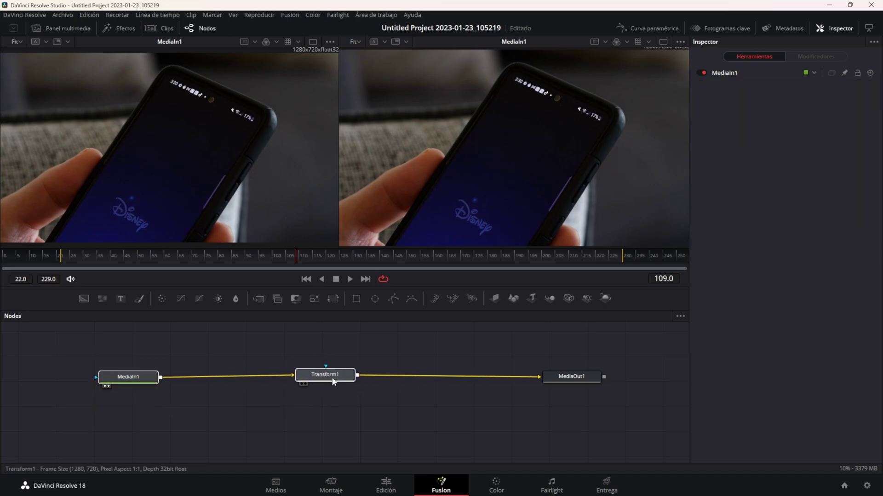
{"action": "left_click", "coordinate": [306, 385]}
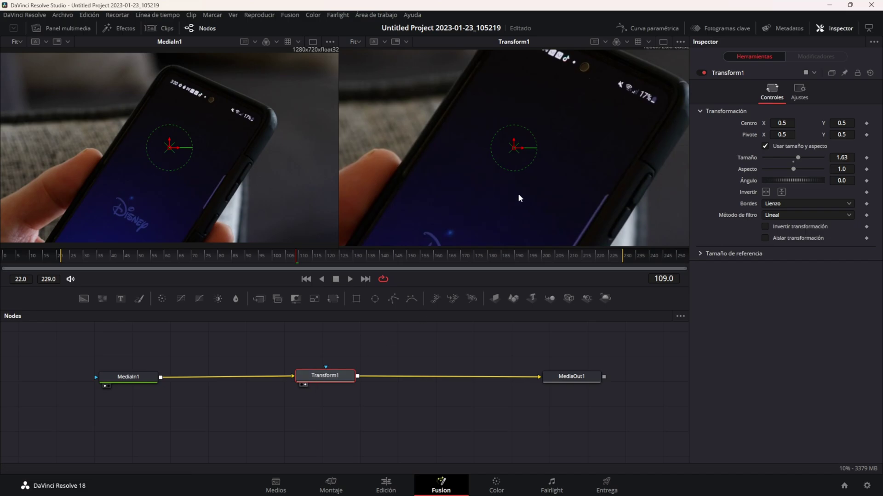
Line Transform1 and MediaOut1 up level with MediaIn1 in one straight chain
{"action": "left_click_drag", "start_coordinate": [342, 370], "coordinate": [378, 357]}
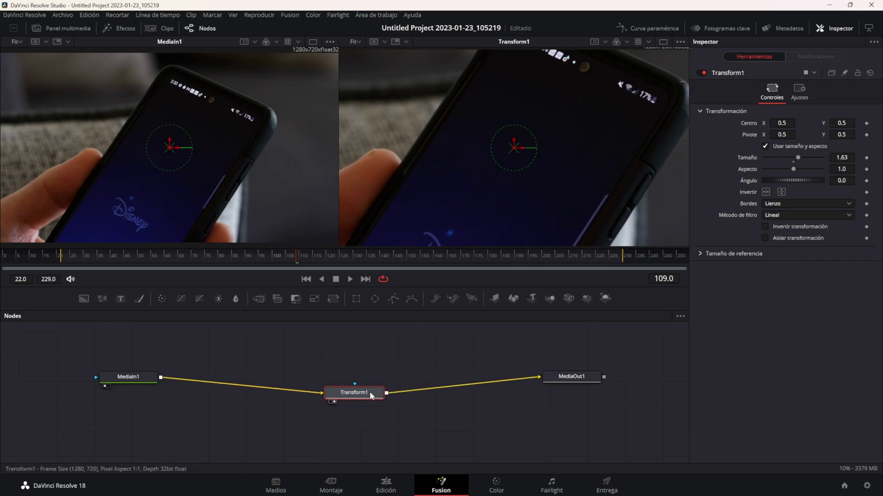
{"action": "left_click_drag", "start_coordinate": [323, 337], "coordinate": [400, 390]}
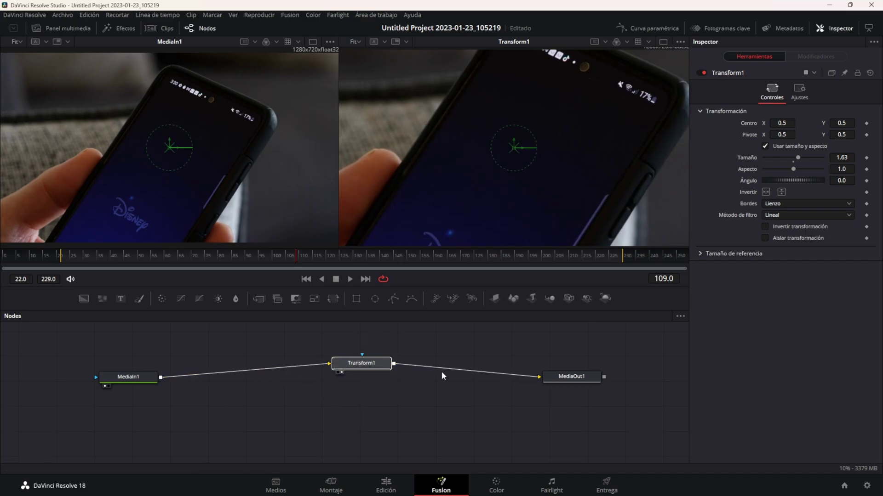
{"action": "left_click_drag", "start_coordinate": [524, 354], "coordinate": [605, 397]}
{"action": "left_click_drag", "start_coordinate": [363, 364], "coordinate": [340, 366]}
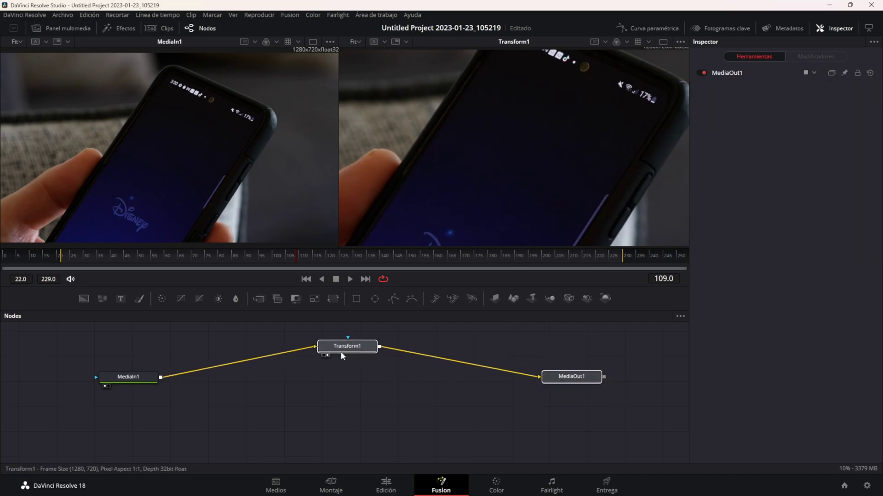
{"action": "left_click_drag", "start_coordinate": [572, 385], "coordinate": [613, 383]}
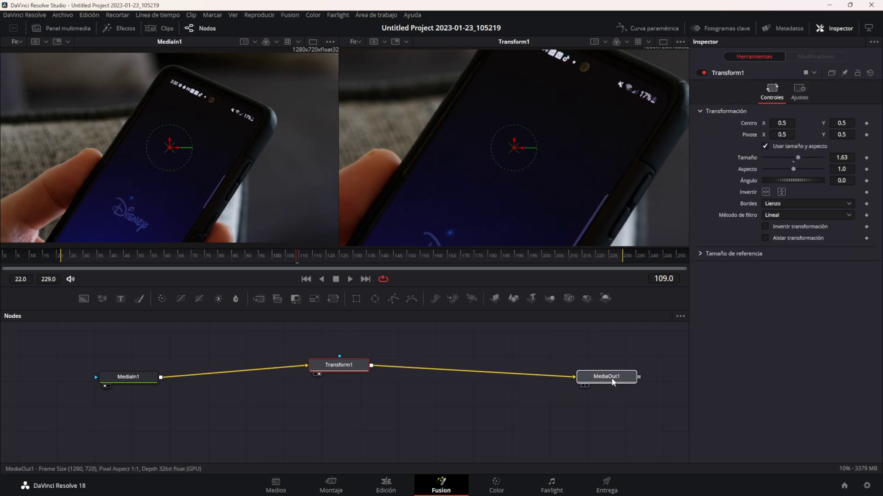
{"action": "left_click_drag", "start_coordinate": [457, 339], "coordinate": [512, 395]}
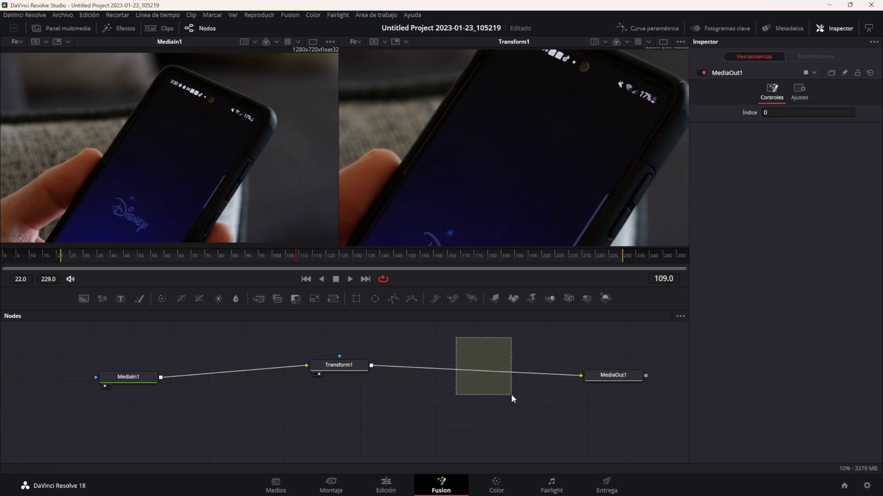
{"action": "left_click", "coordinate": [346, 370]}
{"action": "left_click_drag", "start_coordinate": [345, 369], "coordinate": [316, 379]}
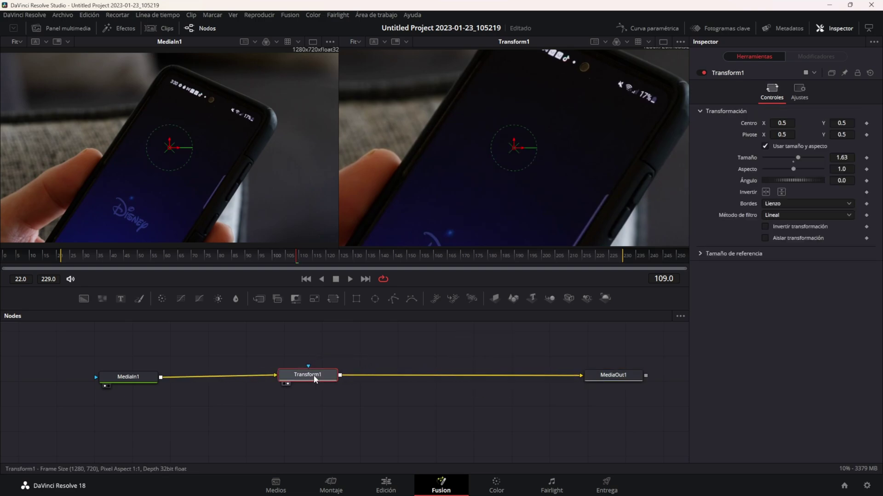
{"action": "left_click", "coordinate": [374, 351]}
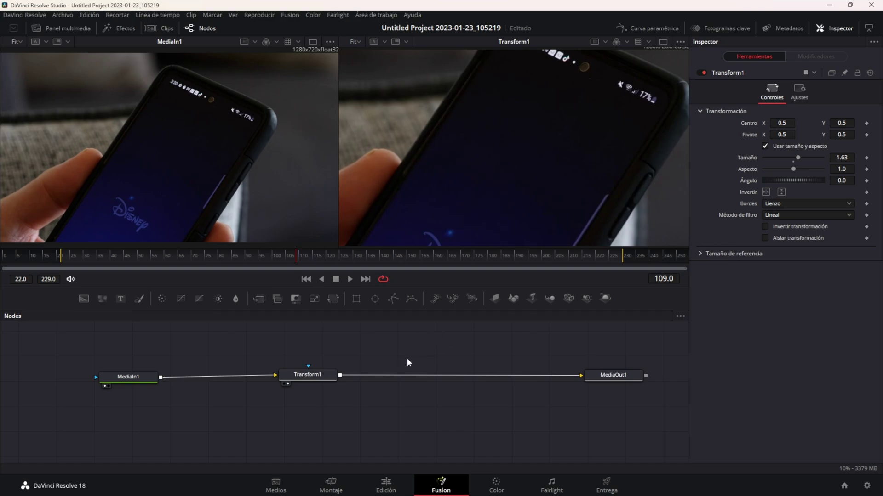
{"action": "left_click", "coordinate": [313, 377]}
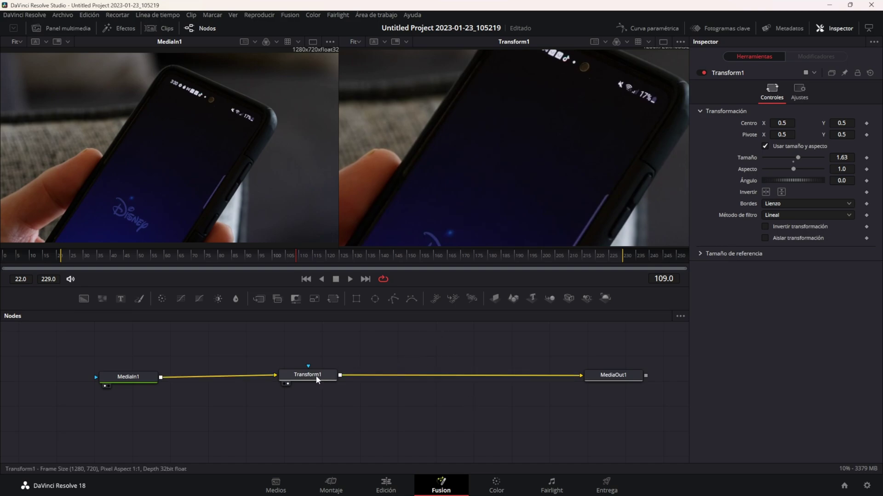
{"action": "left_click", "coordinate": [368, 370]}
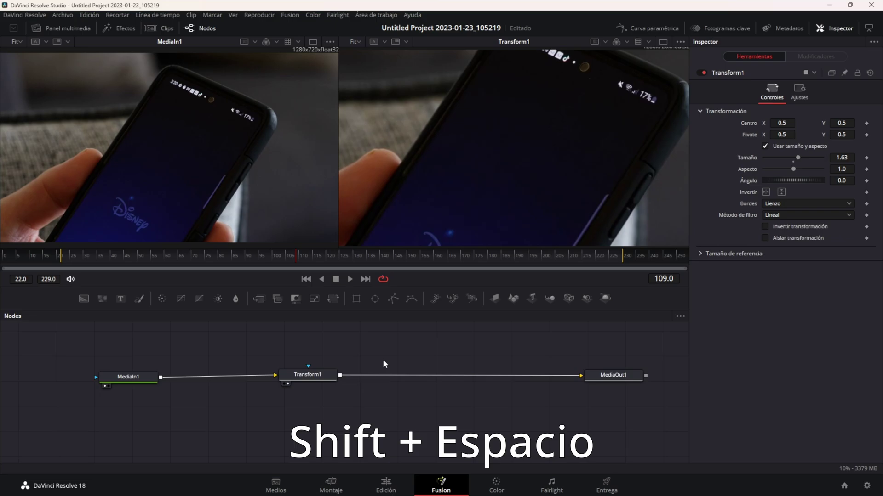
Add an Acuarela node from the tool search to the composition
{"action": "key", "text": "shift+space"}
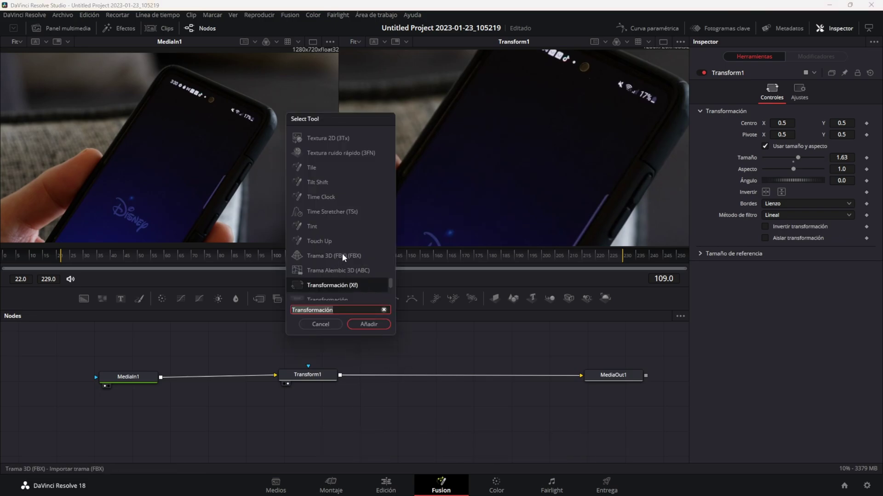
{"action": "scroll", "coordinate": [342, 253], "scroll_direction": "up", "scroll_amount": 3}
{"action": "scroll", "coordinate": [342, 253], "scroll_direction": "up", "scroll_amount": 4}
{"action": "scroll", "coordinate": [342, 253], "scroll_direction": "up", "scroll_amount": 3}
{"action": "left_click_drag", "start_coordinate": [391, 264], "coordinate": [380, 133]}
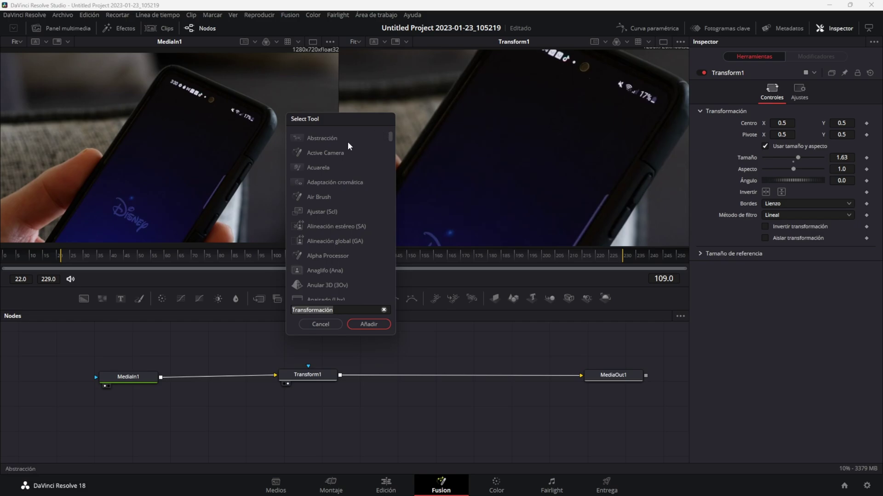
{"action": "left_click", "coordinate": [319, 167]}
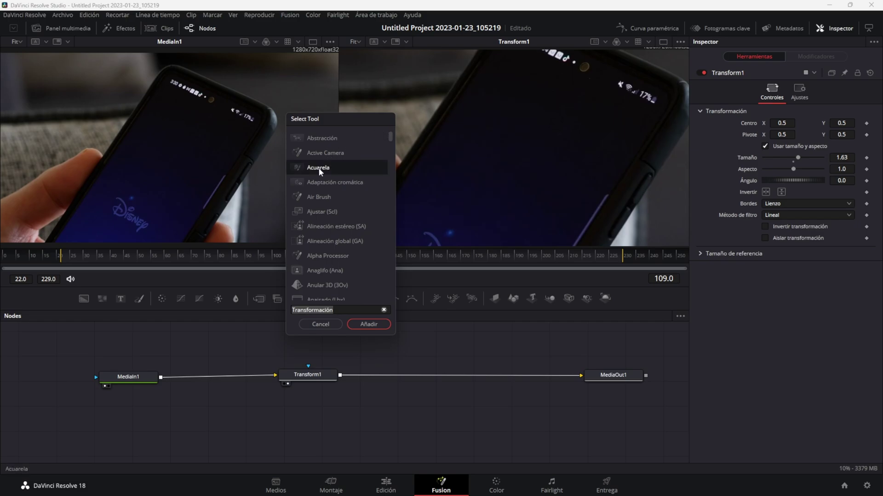
{"action": "left_click", "coordinate": [369, 324]}
Wire Acuarela1 between Transform1 and MediaOut1
{"action": "left_click_drag", "start_coordinate": [373, 353], "coordinate": [457, 353]}
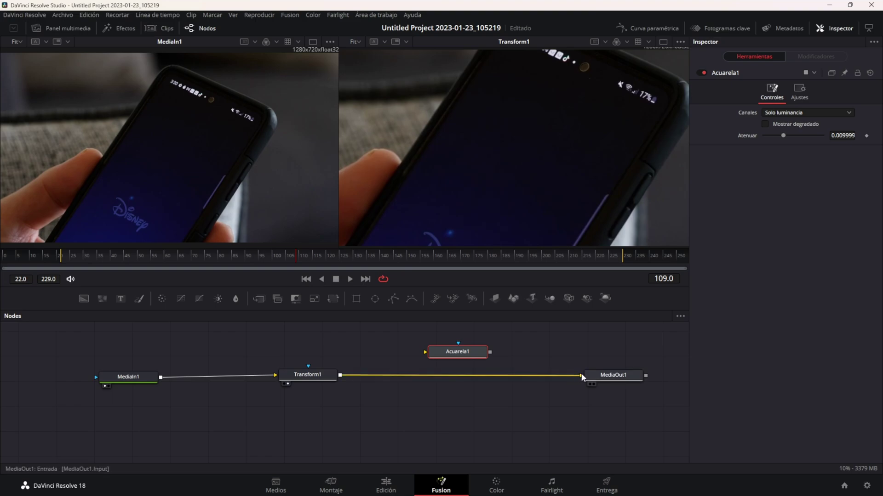
{"action": "mouse_move", "coordinate": [581, 378]}
{"action": "left_mouse_down"}
{"action": "mouse_move", "coordinate": [401, 386]}
{"action": "mouse_move", "coordinate": [421, 383]}
{"action": "mouse_move", "coordinate": [424, 353]}
{"action": "left_mouse_up"}
{"action": "left_click_drag", "start_coordinate": [329, 381], "coordinate": [307, 382]}
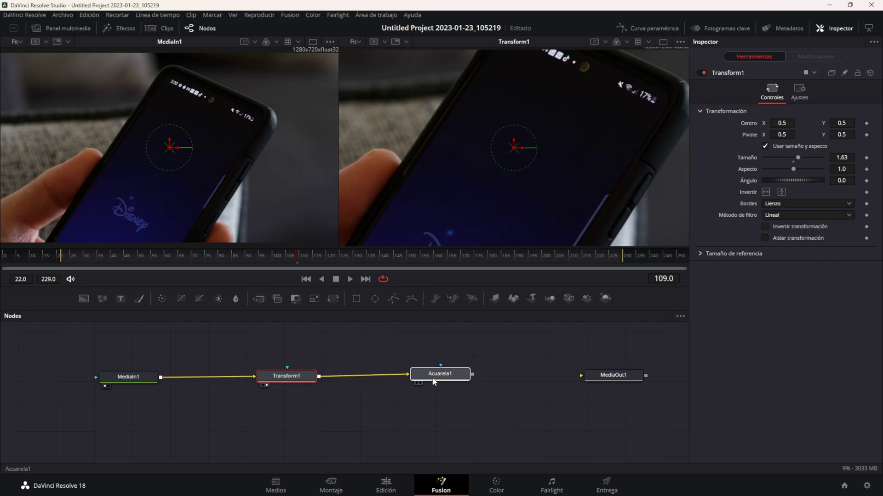
{"action": "mouse_move", "coordinate": [453, 357]}
{"action": "left_mouse_down"}
{"action": "mouse_move", "coordinate": [431, 382]}
{"action": "mouse_move", "coordinate": [516, 380]}
{"action": "left_mouse_up"}
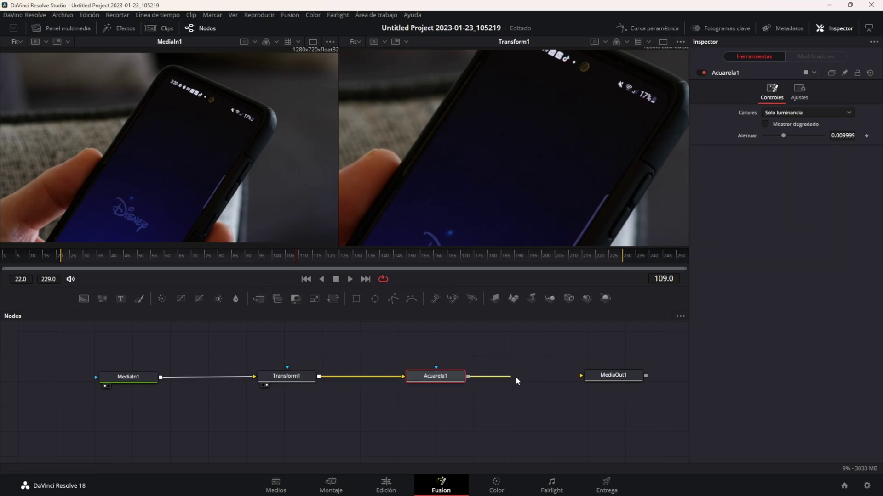
{"action": "left_click_drag", "start_coordinate": [575, 381], "coordinate": [580, 376]}
{"action": "left_click_drag", "start_coordinate": [445, 375], "coordinate": [457, 374]}
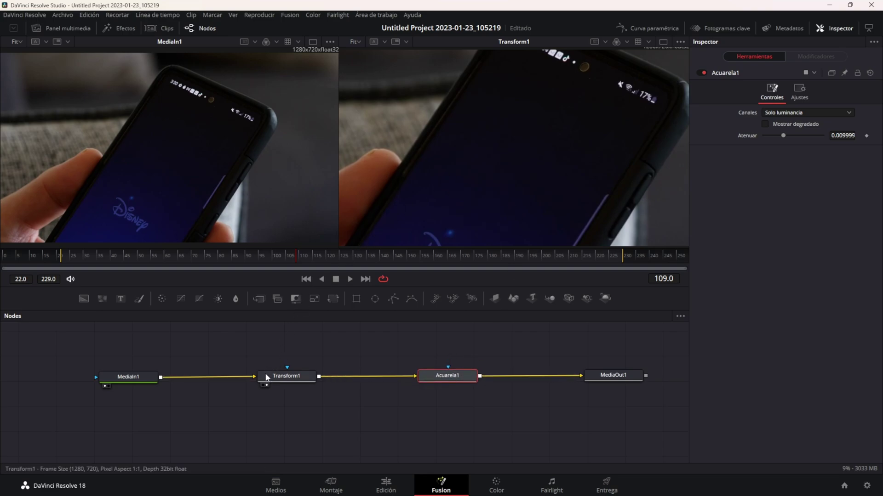
Tidy Transform1's position and stop showing it in the second viewer
{"action": "left_click_drag", "start_coordinate": [275, 378], "coordinate": [269, 372]}
{"action": "left_click_drag", "start_coordinate": [238, 341], "coordinate": [322, 390]}
{"action": "left_click_drag", "start_coordinate": [575, 346], "coordinate": [664, 404]}
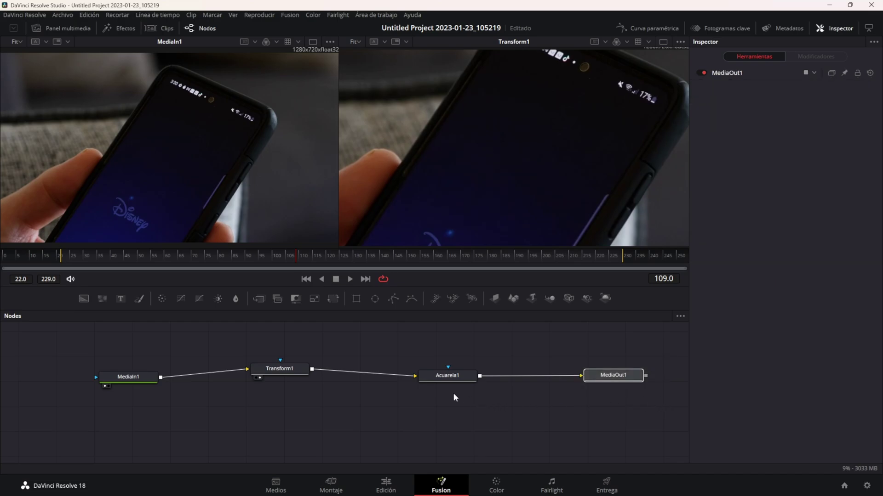
{"action": "left_click_drag", "start_coordinate": [399, 349], "coordinate": [490, 398]}
{"action": "left_click_drag", "start_coordinate": [553, 347], "coordinate": [646, 392]}
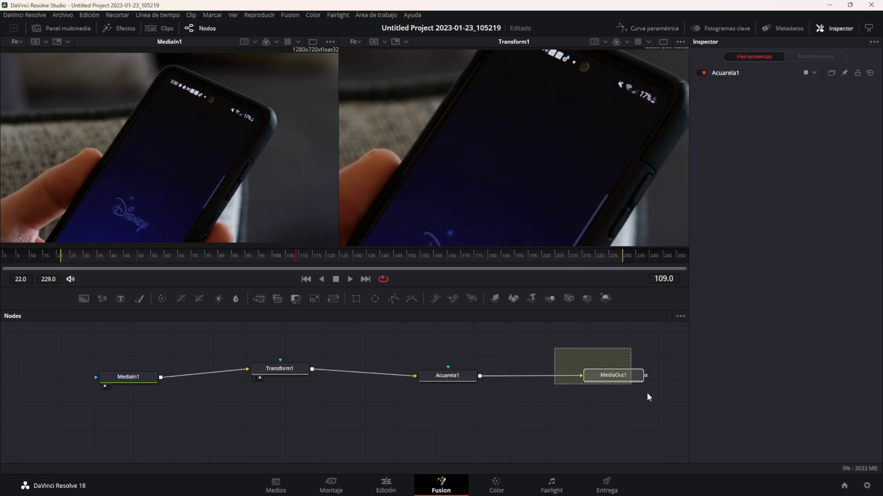
{"action": "left_click", "coordinate": [258, 378]}
{"action": "left_click_drag", "start_coordinate": [293, 373], "coordinate": [291, 382]}
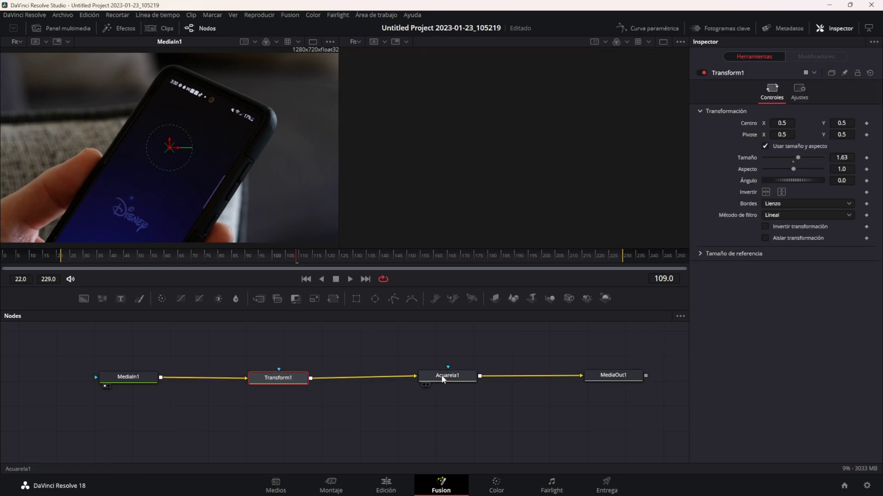
Shift the nodes leftward and show MediaOut1's final result in the second viewer
{"action": "left_click_drag", "start_coordinate": [442, 379], "coordinate": [425, 382]}
{"action": "left_click_drag", "start_coordinate": [613, 380], "coordinate": [570, 383]}
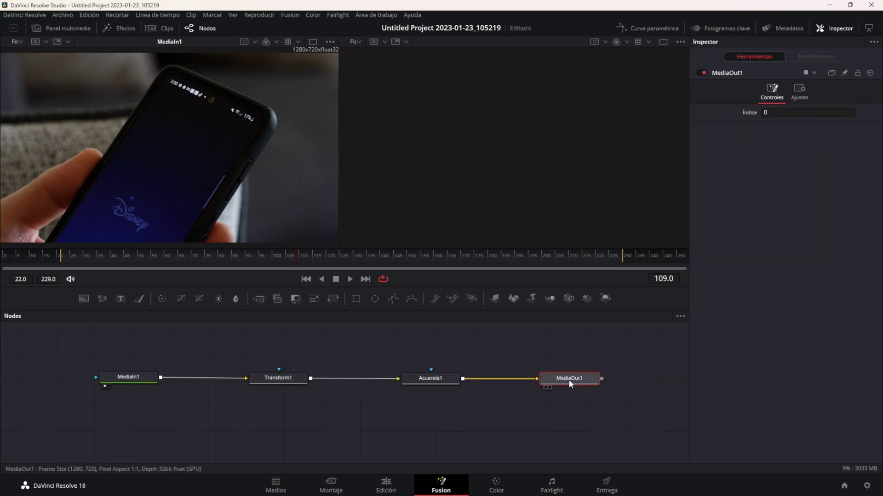
{"action": "left_click", "coordinate": [548, 388]}
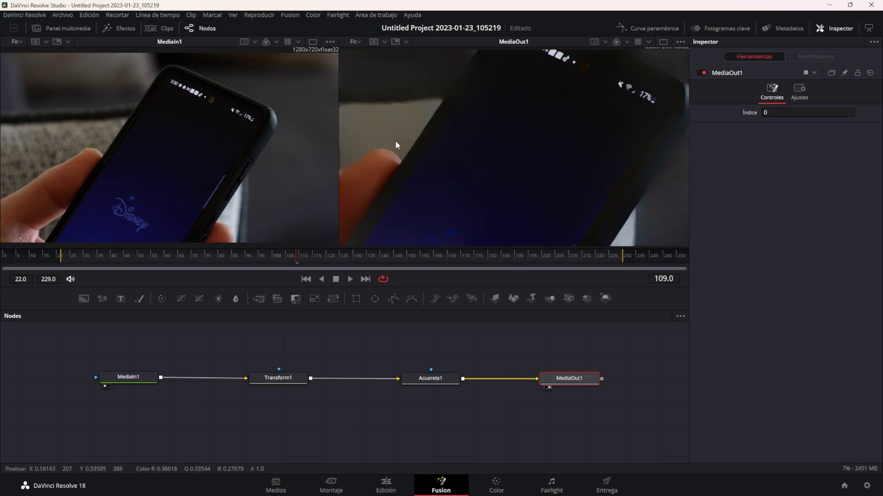
{"action": "left_click_drag", "start_coordinate": [128, 377], "coordinate": [86, 385]}
{"action": "left_click_drag", "start_coordinate": [270, 384], "coordinate": [218, 390]}
{"action": "left_click_drag", "start_coordinate": [31, 363], "coordinate": [140, 416]}
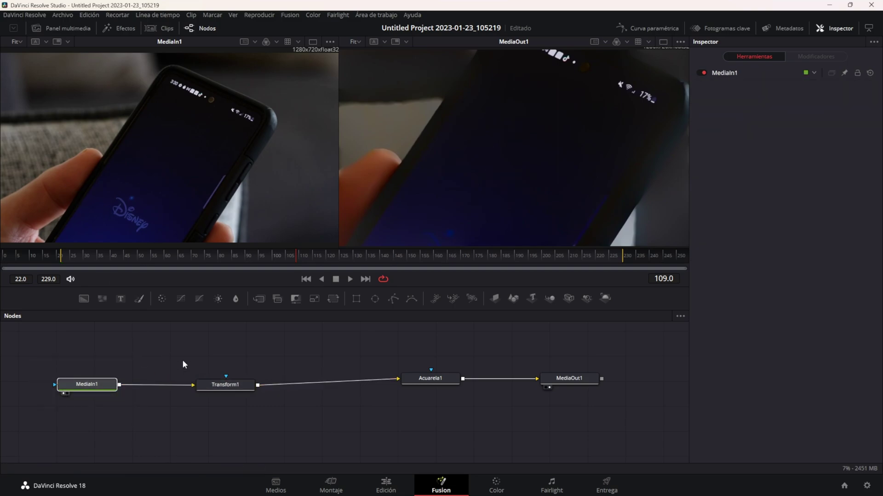
Line Transform1, Acuarela1 and MediaOut1 up level with MediaIn1, then select Transform1
{"action": "mouse_move", "coordinate": [170, 351]}
{"action": "left_mouse_down"}
{"action": "mouse_move", "coordinate": [241, 395]}
{"action": "mouse_move", "coordinate": [251, 381]}
{"action": "mouse_move", "coordinate": [242, 382]}
{"action": "left_mouse_up"}
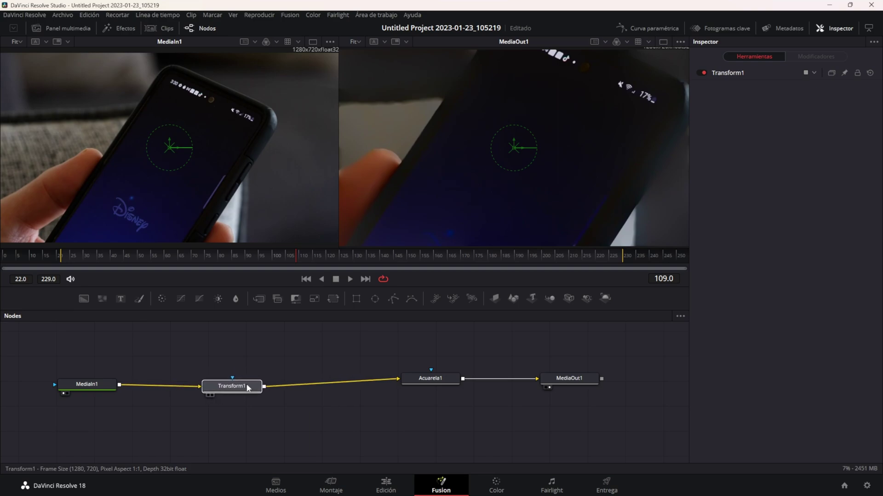
{"action": "left_click_drag", "start_coordinate": [428, 384], "coordinate": [370, 391]}
{"action": "left_click_drag", "start_coordinate": [179, 354], "coordinate": [259, 403]}
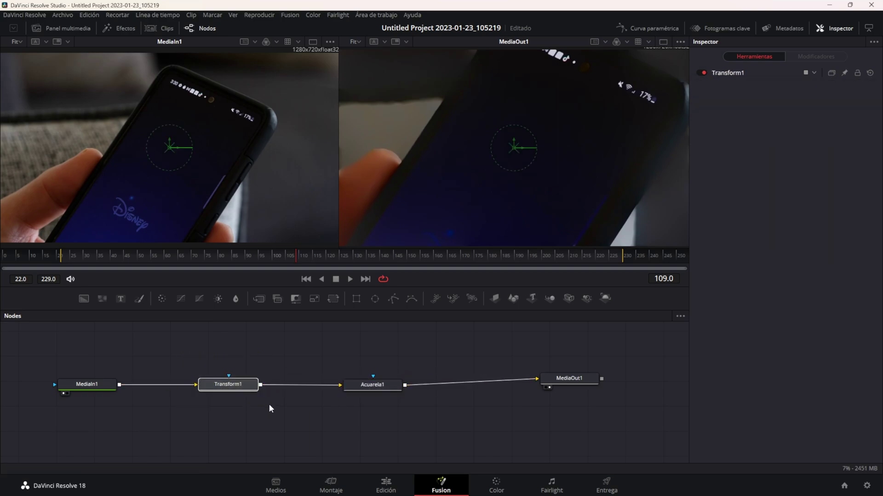
{"action": "left_click_drag", "start_coordinate": [325, 357], "coordinate": [420, 408]}
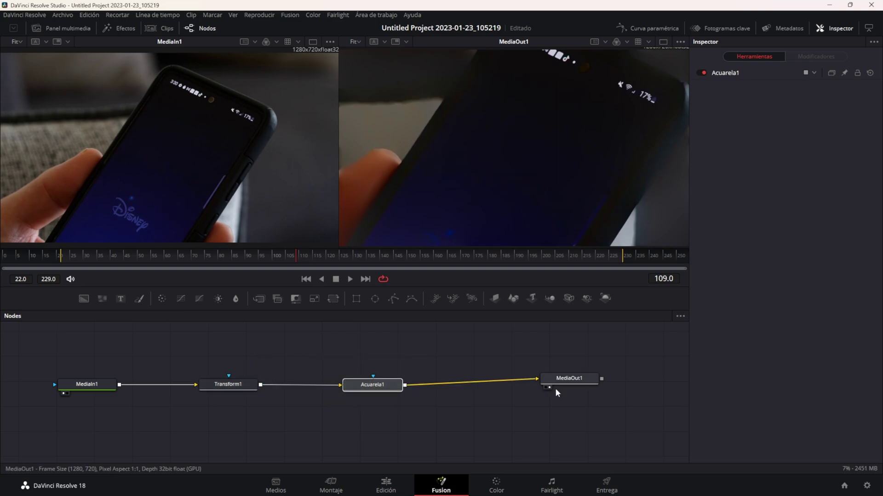
{"action": "left_click_drag", "start_coordinate": [555, 382], "coordinate": [550, 388]}
{"action": "left_click_drag", "start_coordinate": [468, 352], "coordinate": [630, 417]}
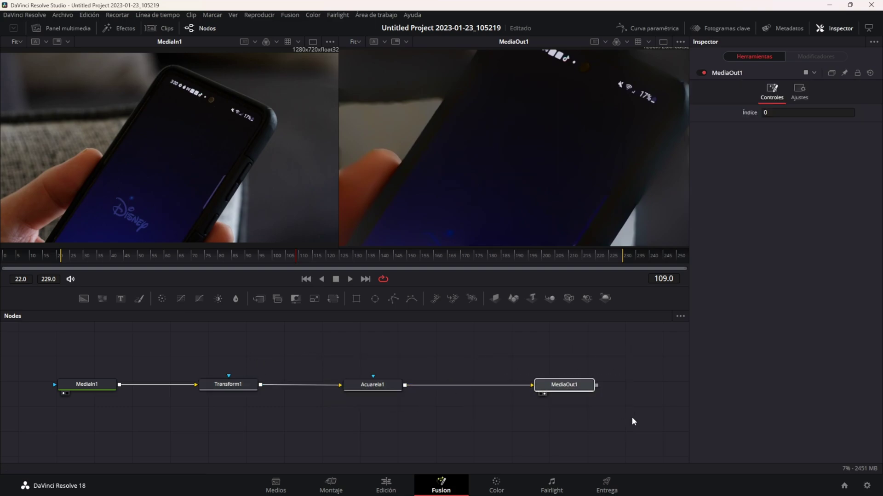
{"action": "left_click", "coordinate": [233, 385]}
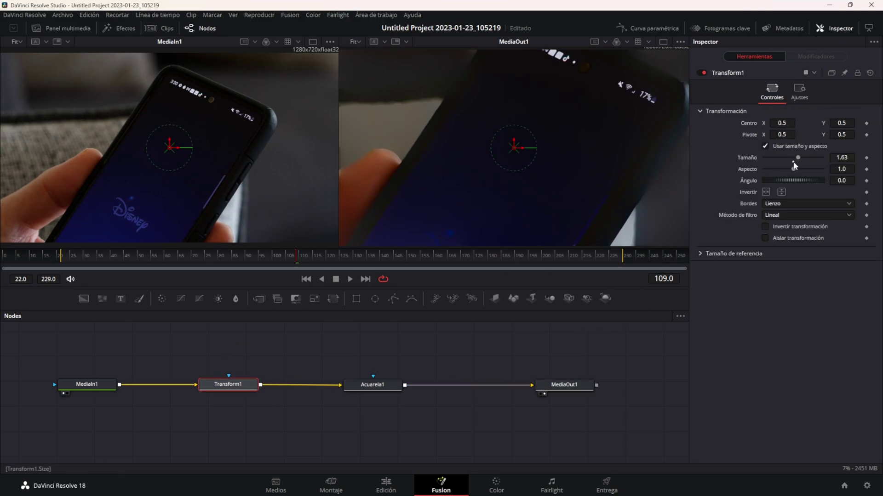
Reset Transform1's size to 1.0, keyframe it at frame 109, and start playback
{"action": "left_click_drag", "start_coordinate": [798, 158], "coordinate": [792, 165]}
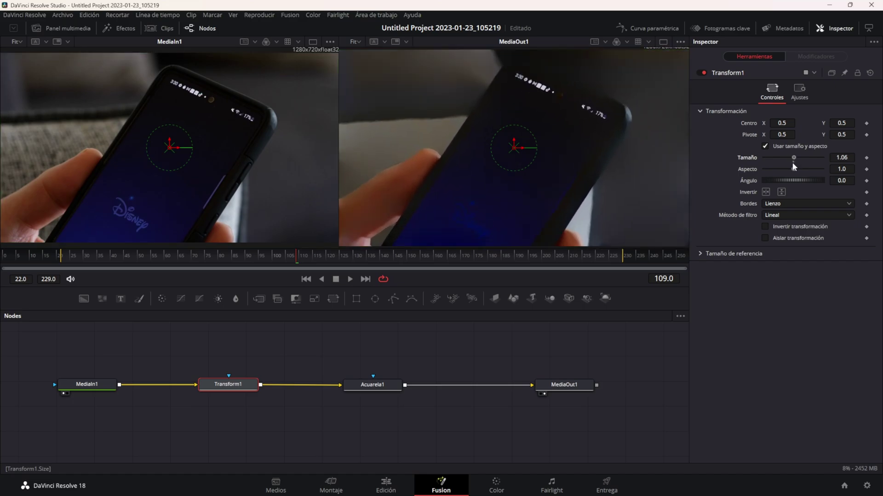
{"action": "double_click", "coordinate": [793, 162]}
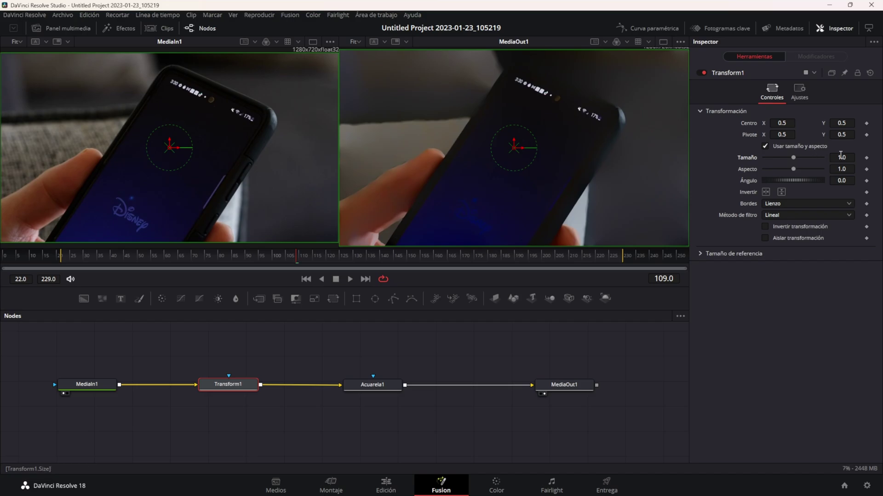
{"action": "left_click", "coordinate": [866, 158]}
{"action": "left_click", "coordinate": [350, 279]}
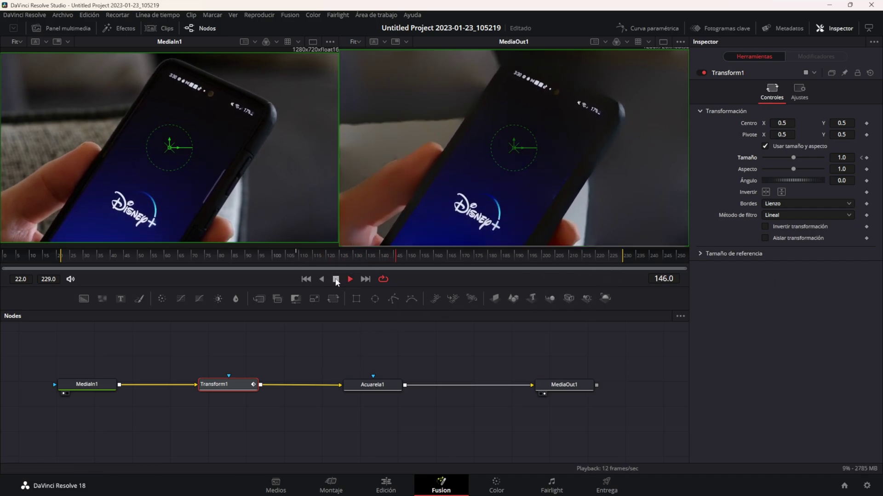
Keyframe size 1.63 at frame 149, then replay from the start to preview the zoom
{"action": "left_click", "coordinate": [350, 279]}
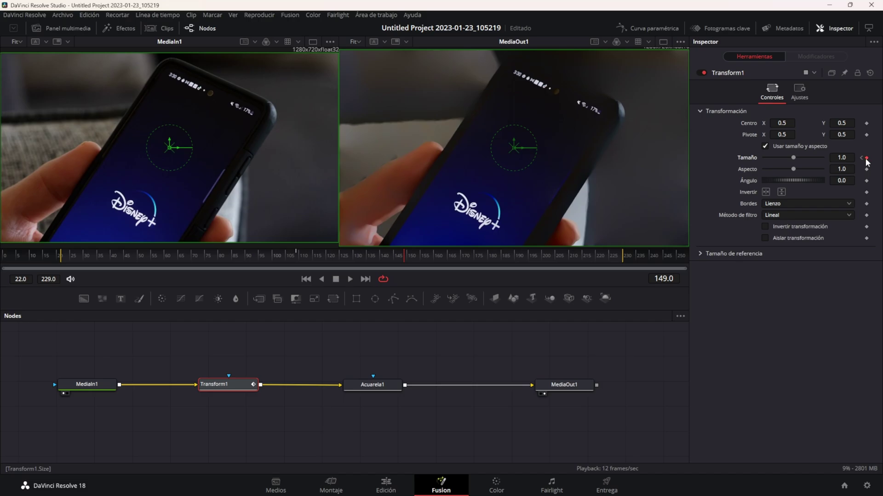
{"action": "left_click_drag", "start_coordinate": [793, 158], "coordinate": [798, 158]}
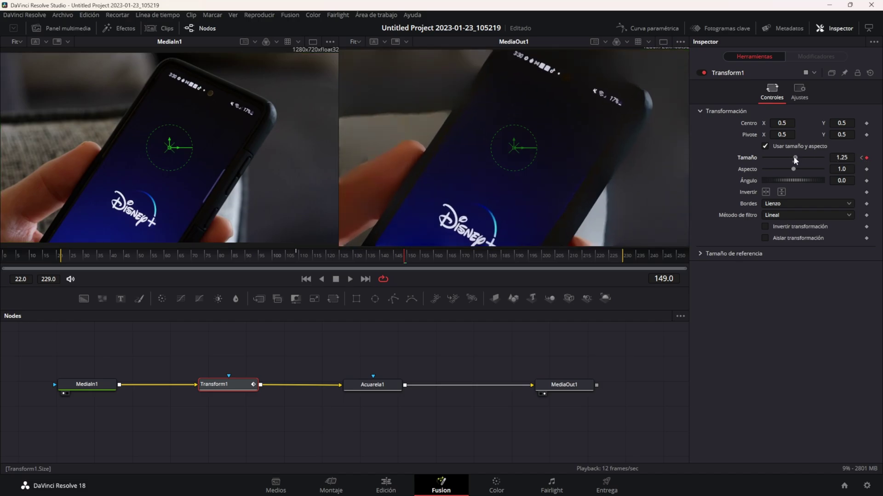
{"action": "left_click", "coordinate": [306, 279]}
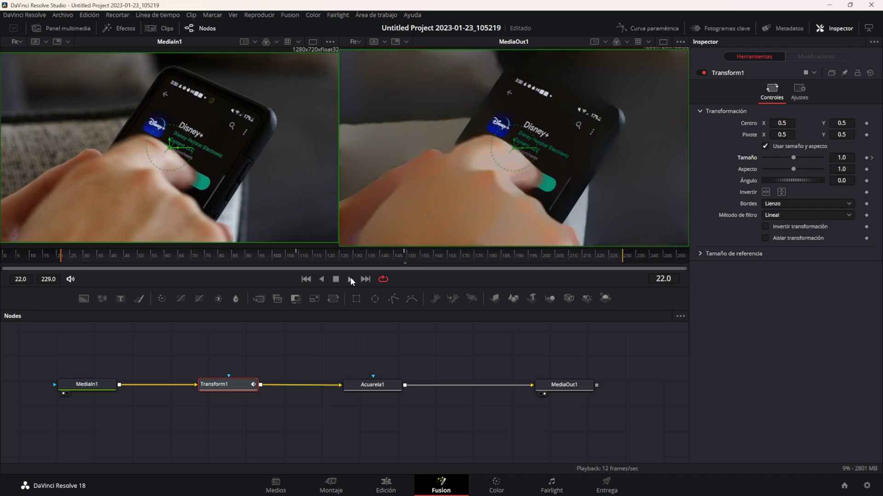
{"action": "left_click", "coordinate": [350, 279]}
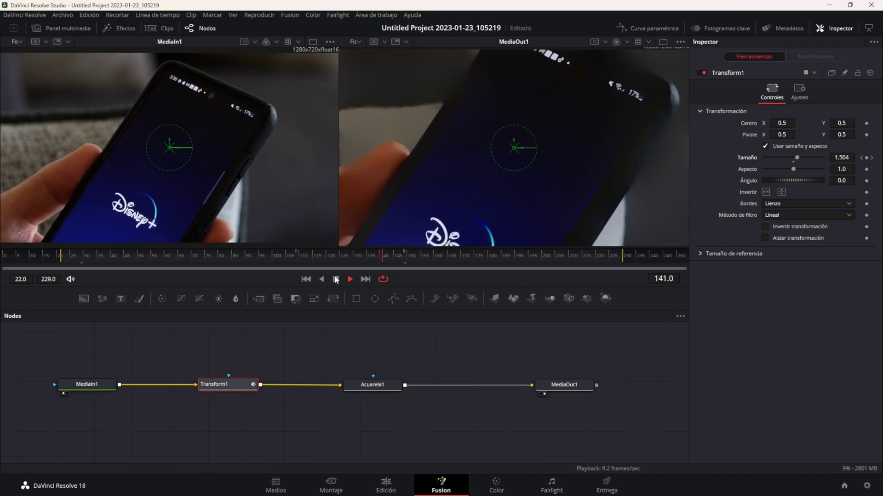
{"action": "key", "text": "space"}
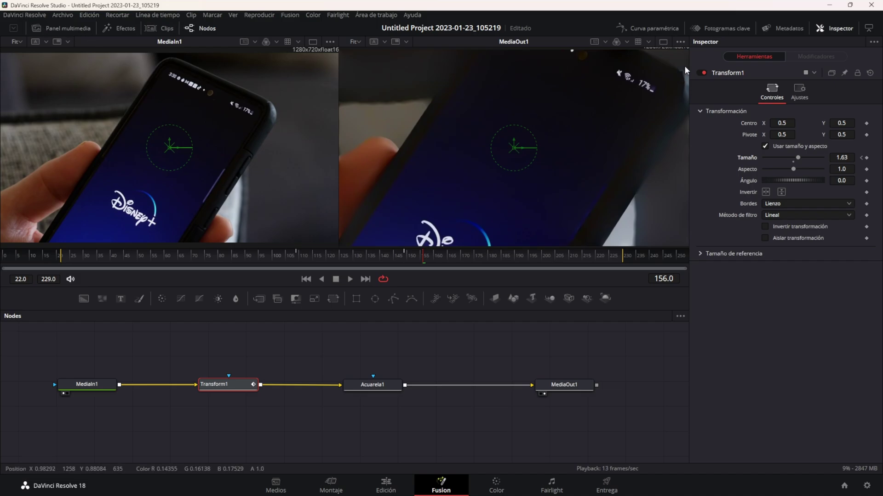
Narrow the viewers slightly, check the Metadata panel, then close both Metadata and Inspector
{"action": "left_click_drag", "start_coordinate": [683, 65], "coordinate": [643, 65]}
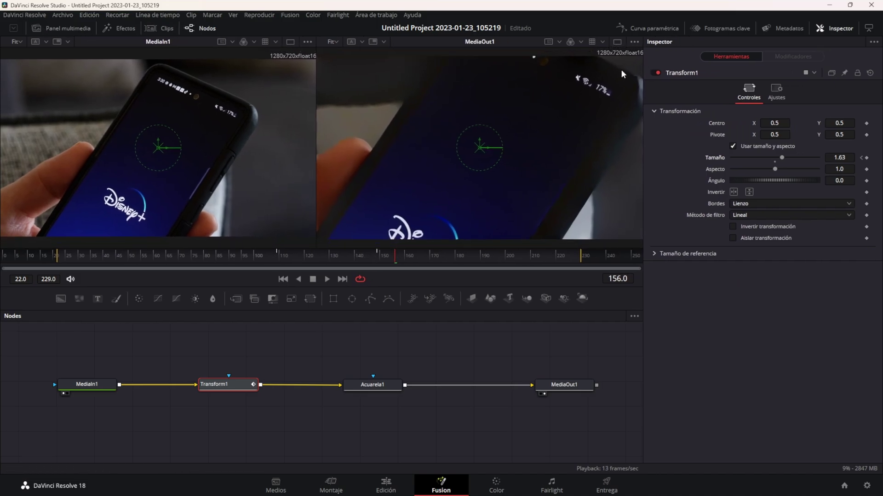
{"action": "left_click", "coordinate": [836, 30]}
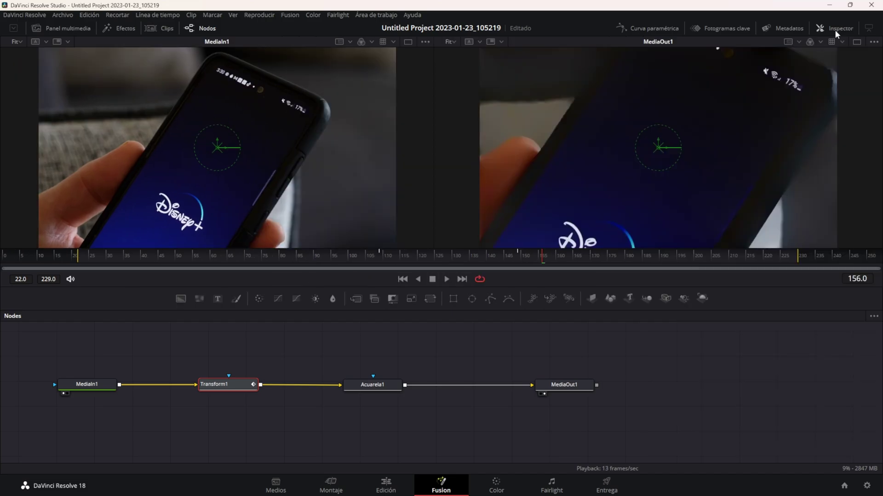
{"action": "left_click", "coordinate": [833, 28]}
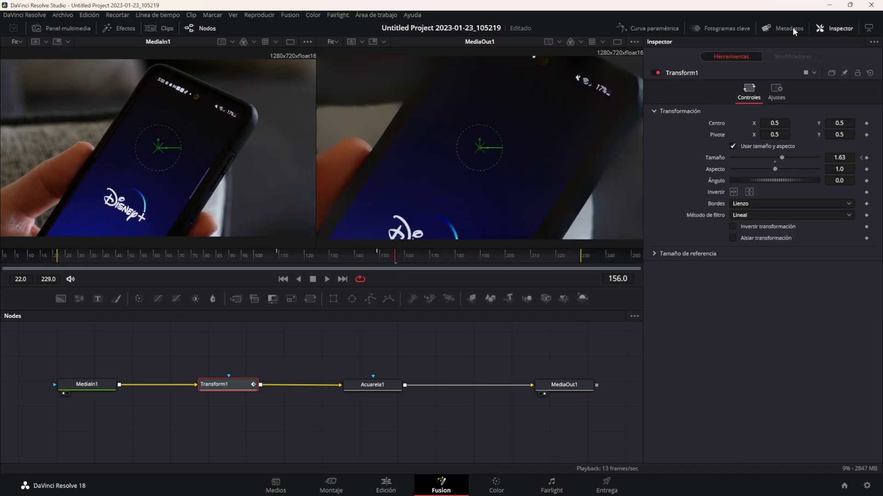
{"action": "left_click", "coordinate": [773, 28]}
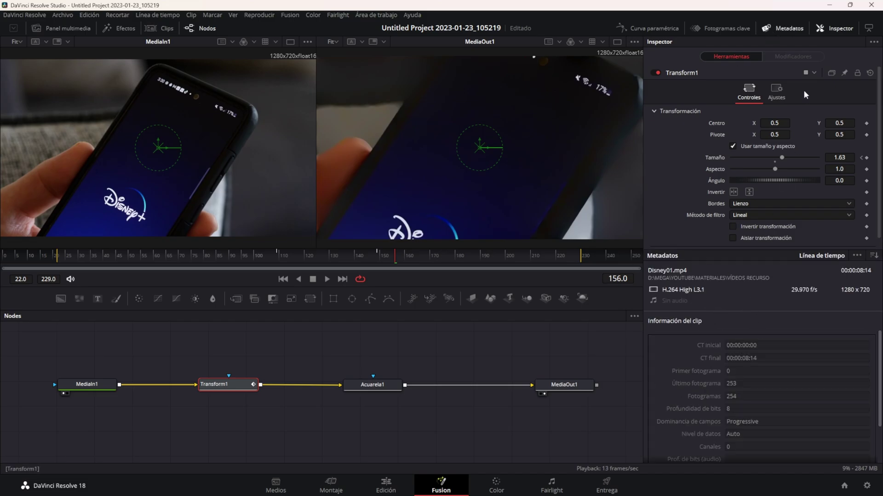
{"action": "left_click", "coordinate": [792, 32]}
{"action": "left_click", "coordinate": [840, 29]}
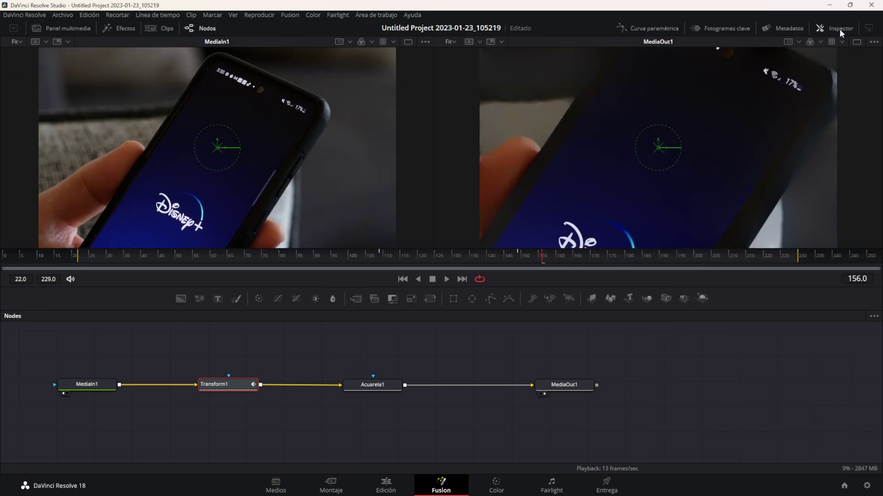
Show Transform1's Tamaño curve in a widened Spline editor, ramping to 1.63 at frame 149
{"action": "left_click", "coordinate": [640, 28]}
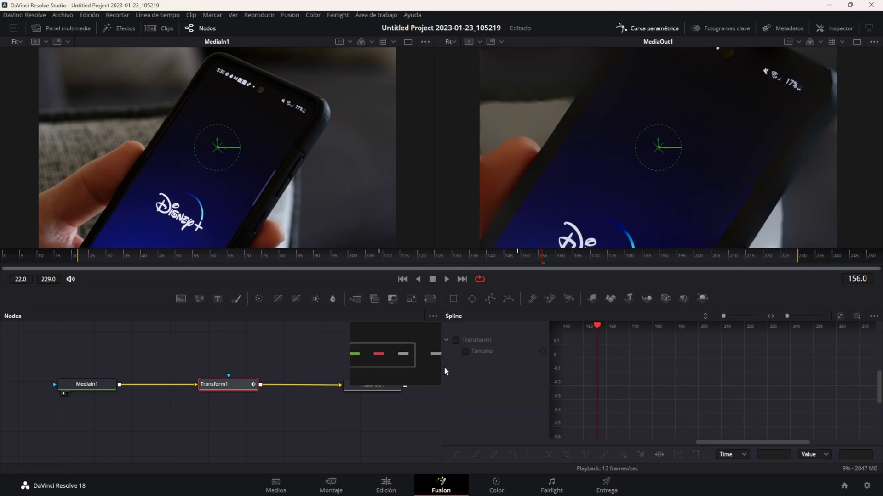
{"action": "left_click_drag", "start_coordinate": [442, 367], "coordinate": [312, 358]}
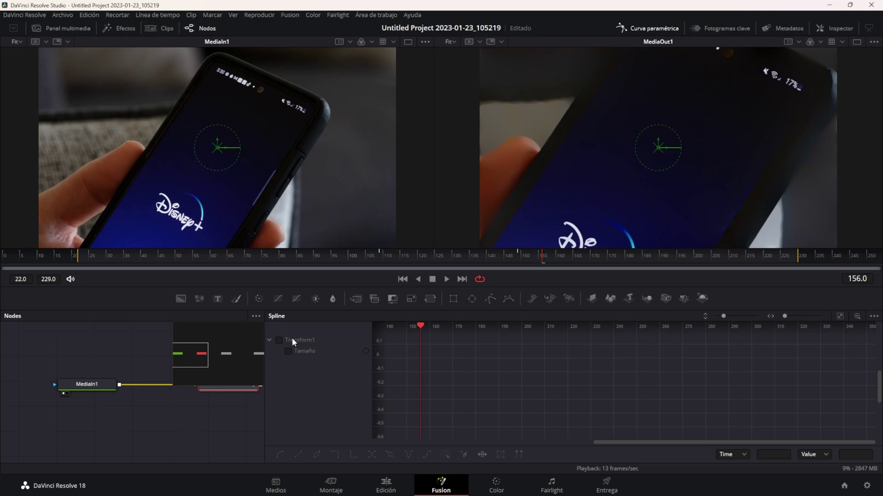
{"action": "left_click", "coordinate": [279, 340]}
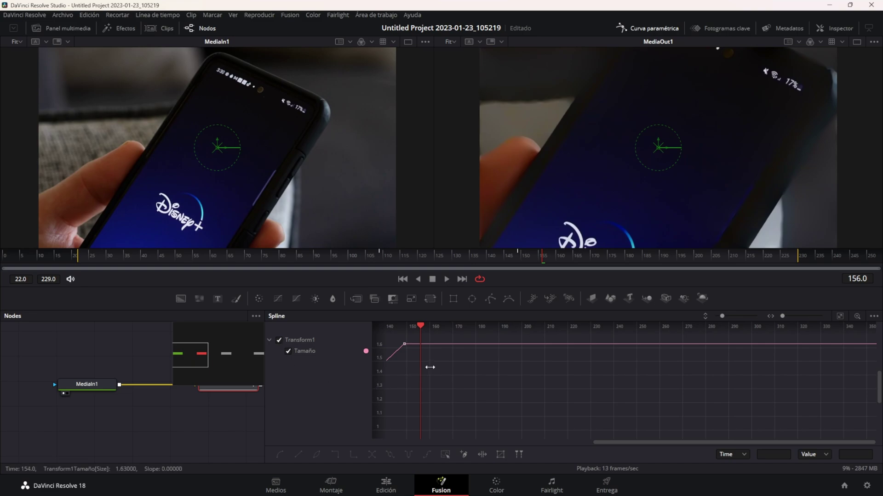
{"action": "scroll", "coordinate": [393, 351], "scroll_direction": "down", "scroll_amount": 1}
{"action": "scroll", "coordinate": [388, 351], "scroll_direction": "up", "scroll_amount": 2}
{"action": "scroll", "coordinate": [391, 357], "scroll_direction": "down", "scroll_amount": 2}
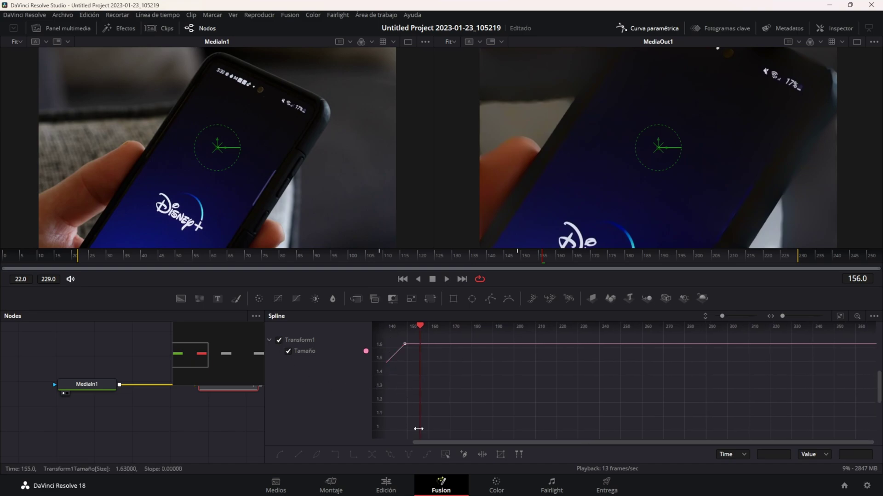
{"action": "left_click_drag", "start_coordinate": [418, 442], "coordinate": [392, 442]}
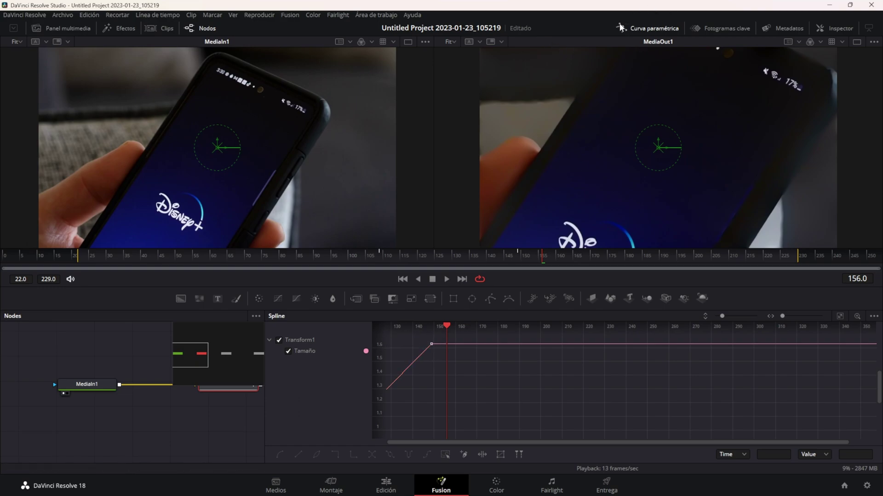
Ease the size curve into the frame-149 keyframe and play back the zoom to check it
{"action": "left_click", "coordinate": [431, 345]}
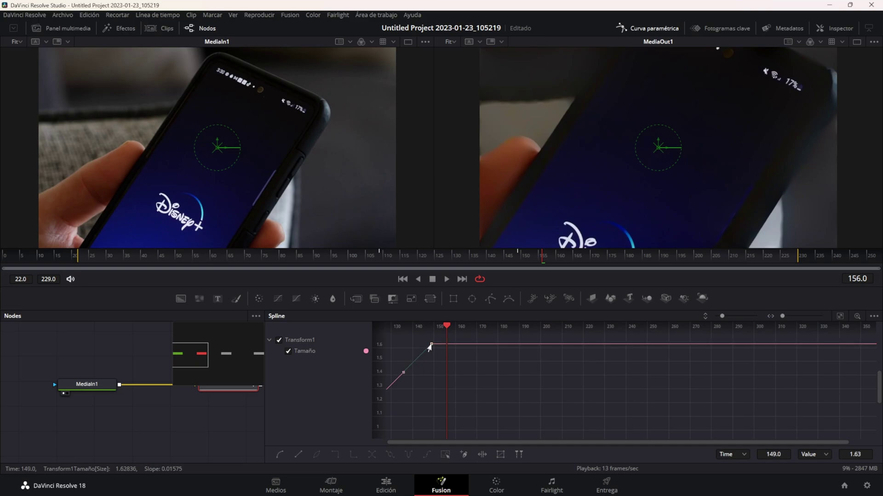
{"action": "left_click_drag", "start_coordinate": [403, 372], "coordinate": [394, 354]}
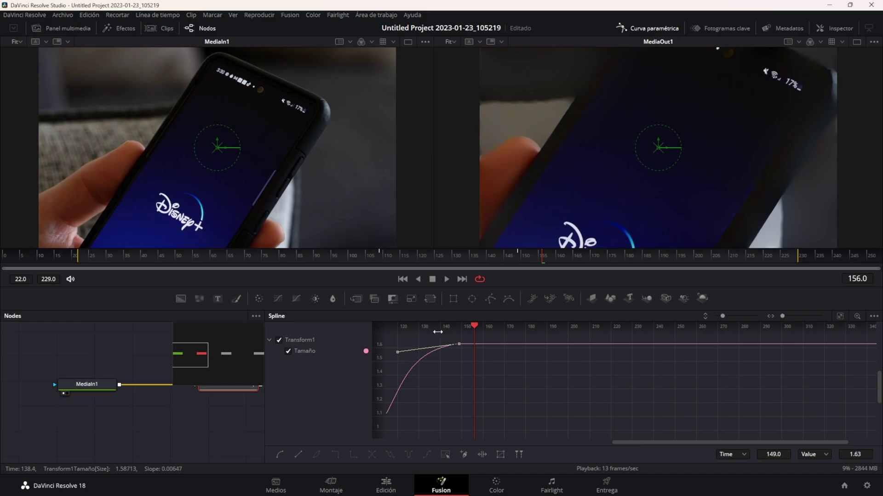
{"action": "left_click_drag", "start_coordinate": [473, 325], "coordinate": [388, 332]}
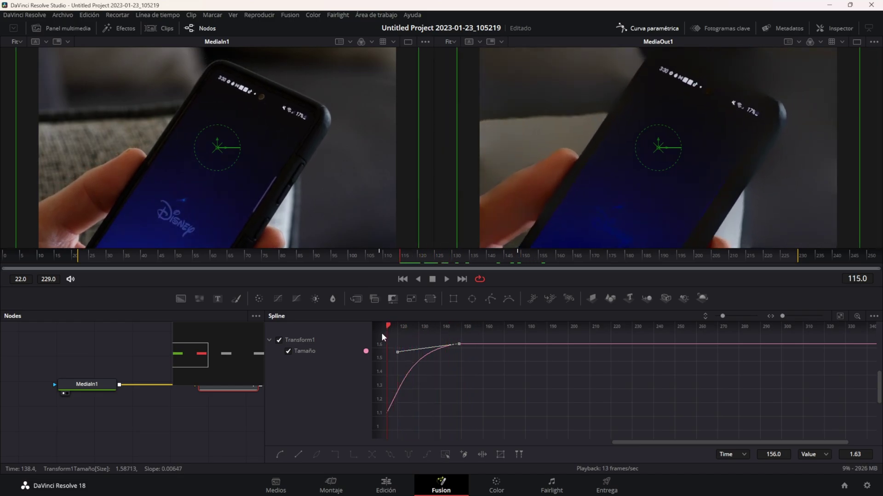
{"action": "left_click", "coordinate": [446, 279]}
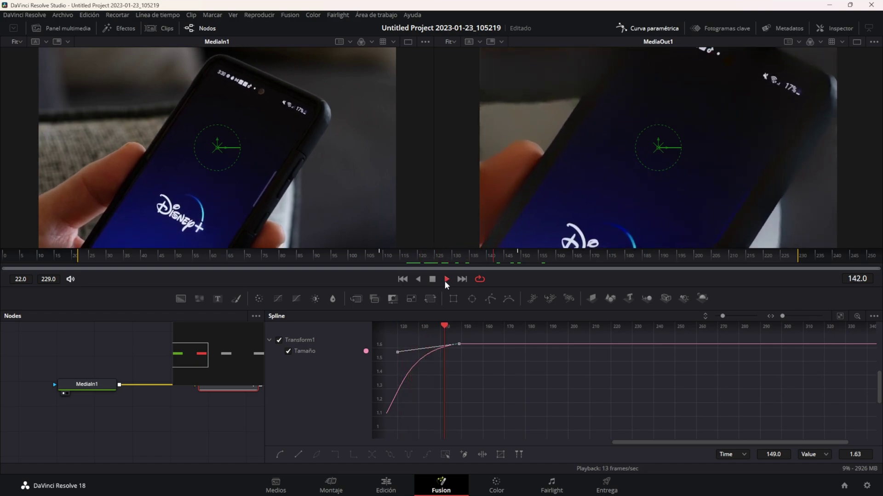
{"action": "left_click", "coordinate": [447, 279]}
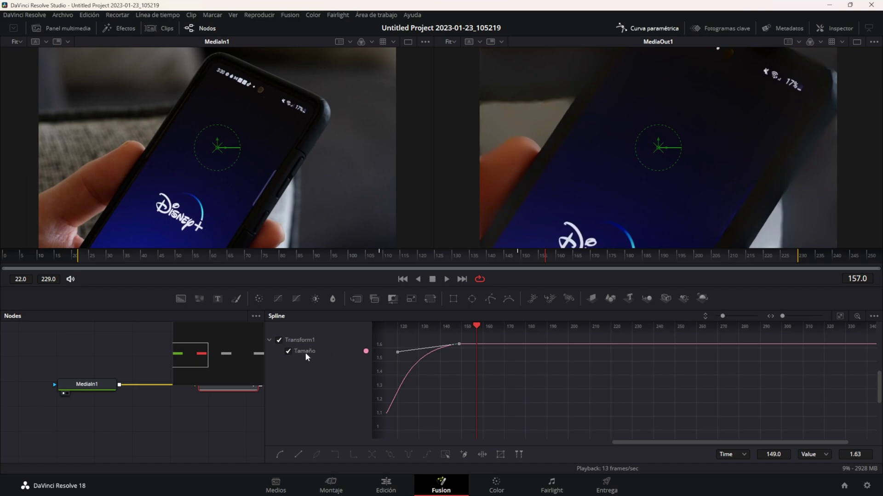
Close the Spline editor and switch to the Keyframes timeline showing all four nodes
{"action": "left_click", "coordinate": [313, 342]}
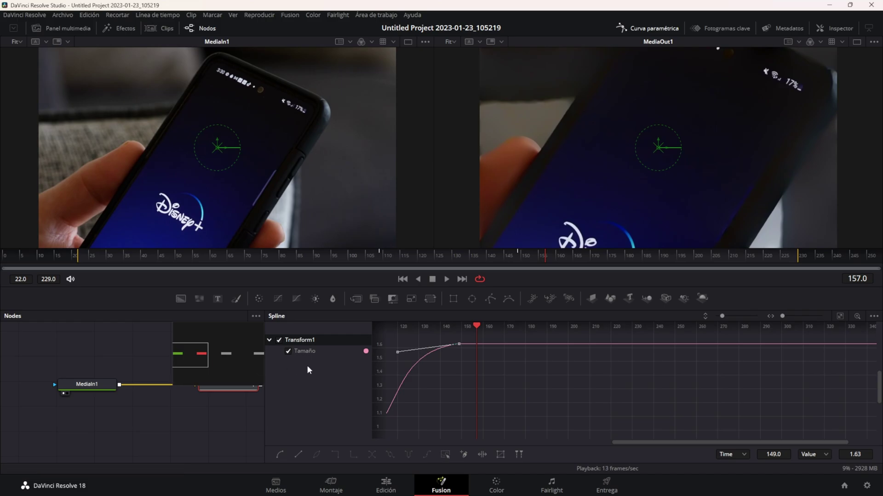
{"action": "left_click", "coordinate": [289, 352]}
{"action": "left_click", "coordinate": [288, 352]}
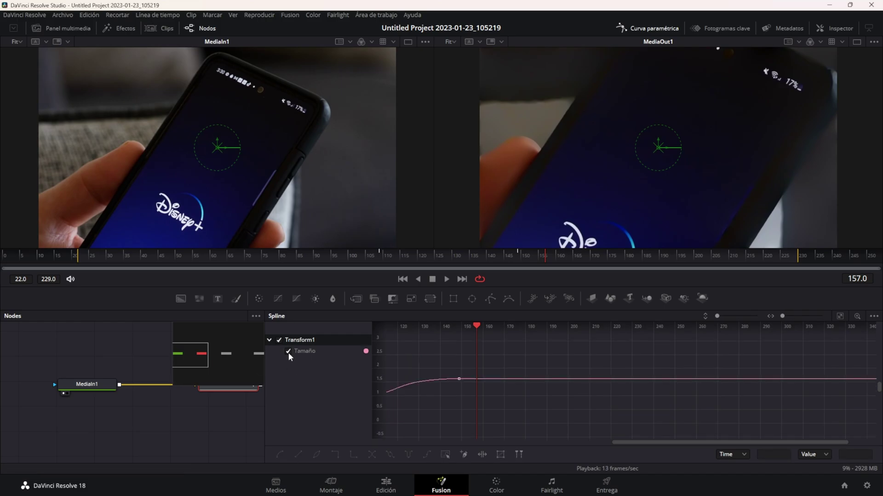
{"action": "left_click", "coordinate": [650, 28]}
{"action": "left_click", "coordinate": [720, 29]}
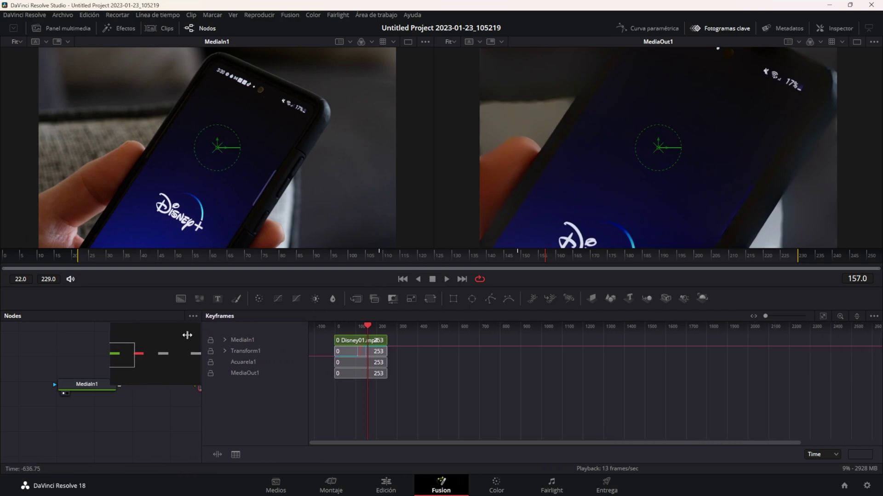
Hide the node graph and expand Transform1 to reveal its Tamaño keyframe track
{"action": "left_click_drag", "start_coordinate": [330, 329], "coordinate": [431, 342]}
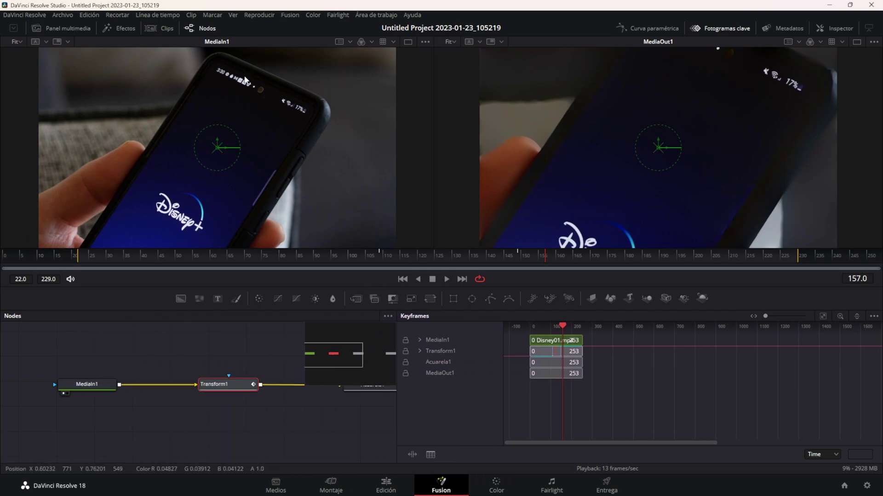
{"action": "left_click", "coordinate": [198, 29]}
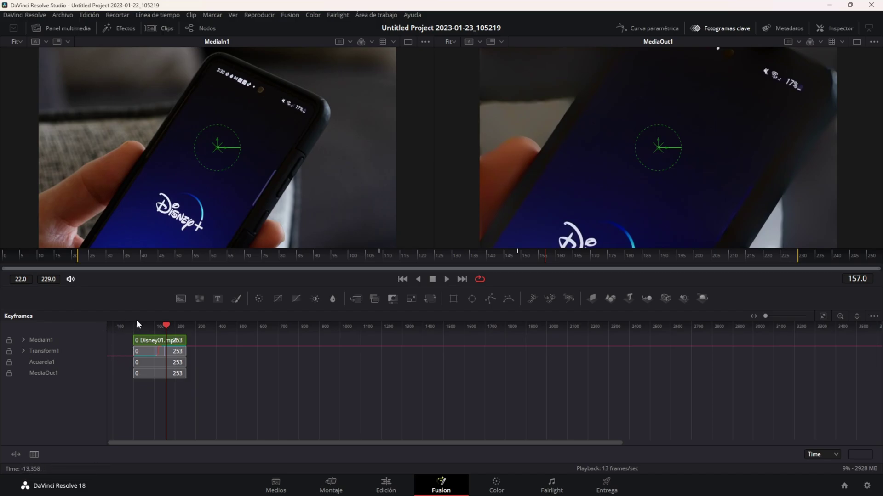
{"action": "left_click_drag", "start_coordinate": [167, 326], "coordinate": [149, 327]}
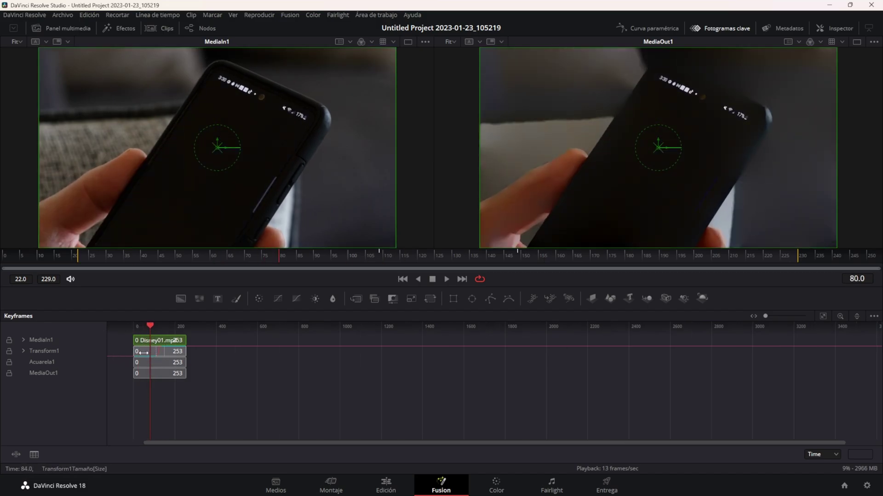
{"action": "left_click", "coordinate": [42, 352]}
{"action": "left_click", "coordinate": [23, 351]}
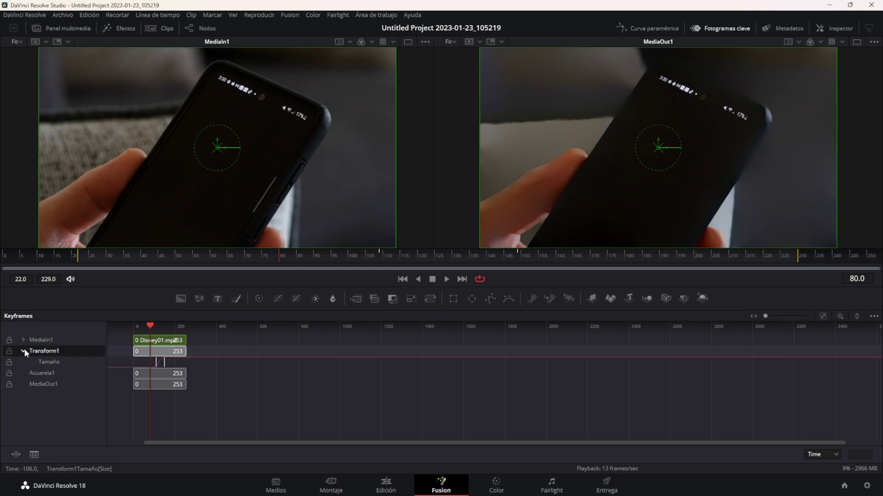
{"action": "left_click", "coordinate": [55, 366]}
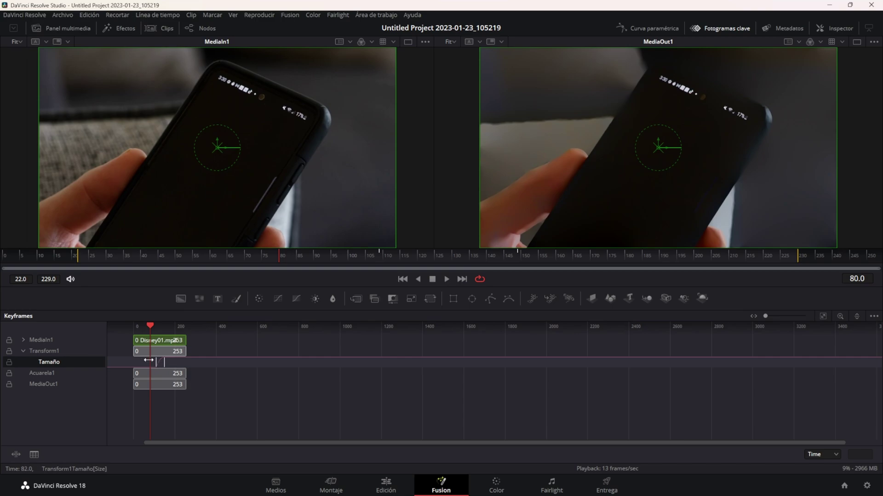
Shift both Tamaño keyframes later in the clip, previewing the zoom once along the way
{"action": "mouse_move", "coordinate": [157, 362]}
{"action": "left_mouse_down"}
{"action": "mouse_move", "coordinate": [169, 362]}
{"action": "mouse_move", "coordinate": [163, 370]}
{"action": "left_mouse_up"}
{"action": "left_click_drag", "start_coordinate": [151, 326], "coordinate": [135, 327]}
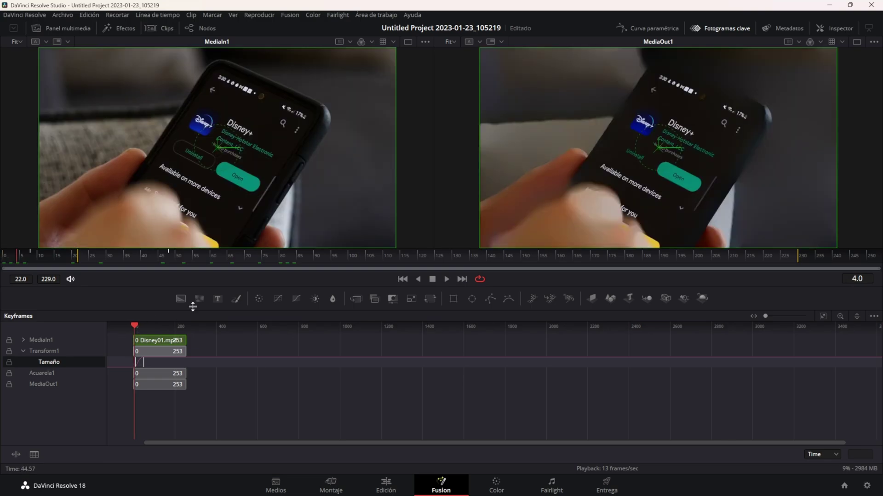
{"action": "left_click", "coordinate": [445, 278]}
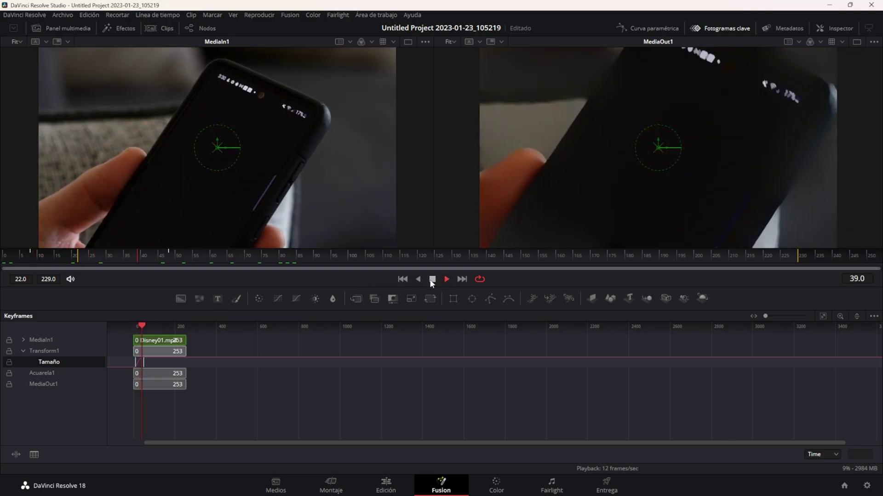
{"action": "left_click", "coordinate": [432, 279]}
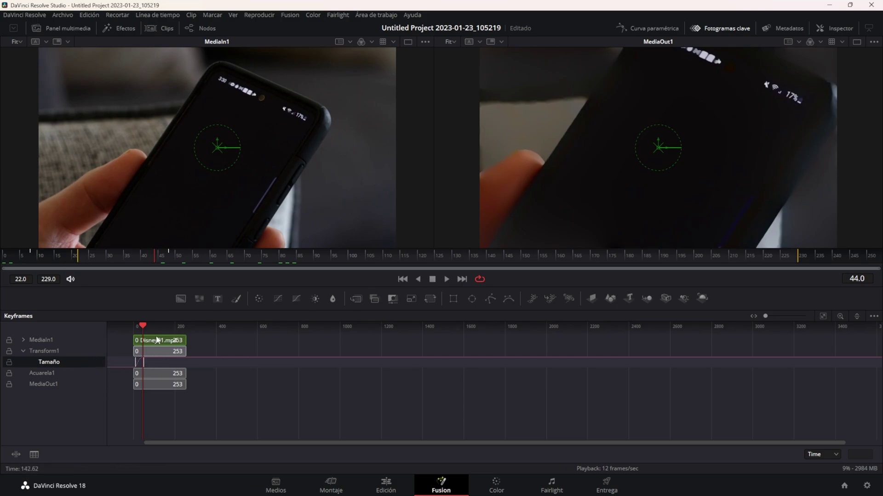
{"action": "mouse_move", "coordinate": [164, 362]}
{"action": "left_mouse_down"}
{"action": "mouse_move", "coordinate": [186, 362]}
{"action": "mouse_move", "coordinate": [175, 362]}
{"action": "left_mouse_up"}
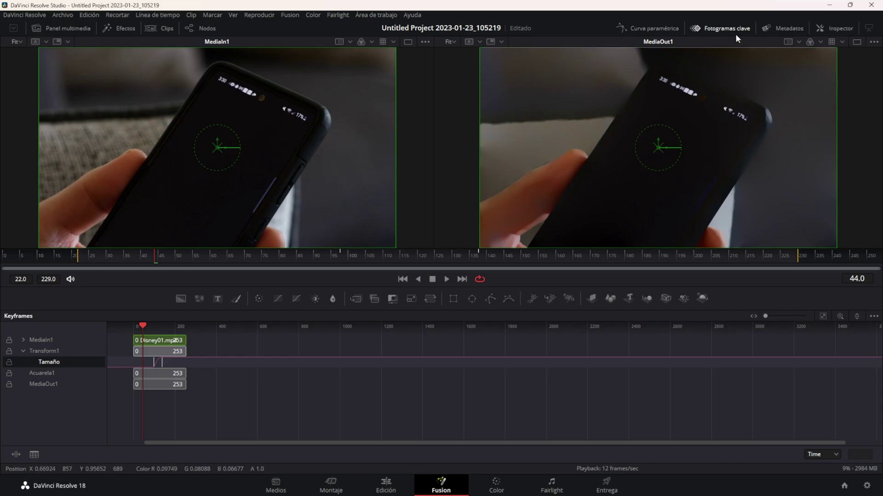
Replace the Keyframes view with the node graph MediaIn1 → Transform1 → Acuarela1 → MediaOut1
{"action": "left_click", "coordinate": [718, 29]}
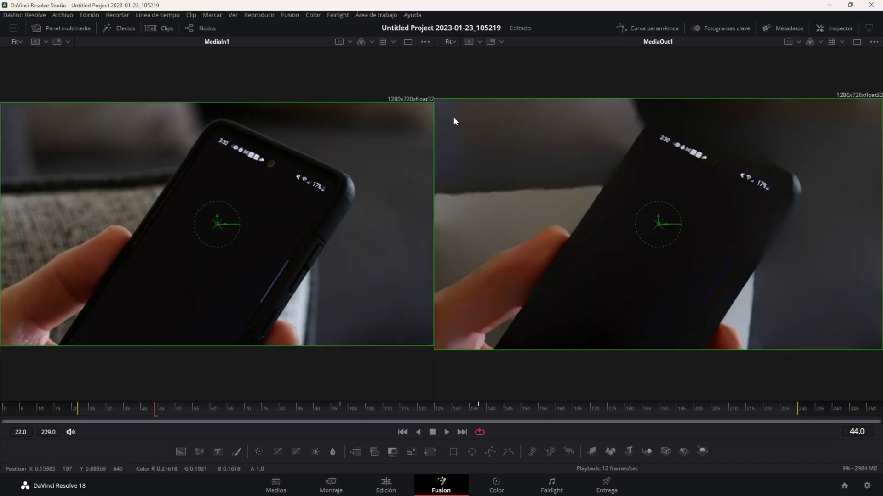
{"action": "left_click", "coordinate": [204, 29]}
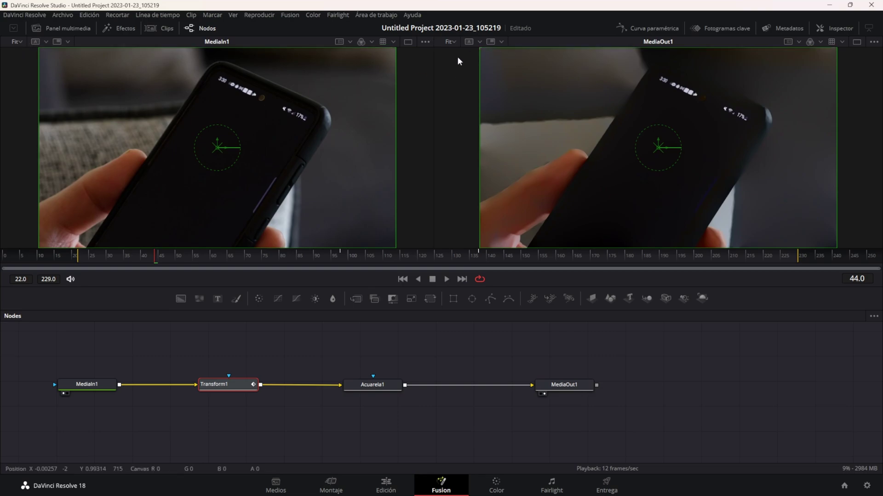
Try 25%, 50% and Fit zoom on the MediaIn1 viewer, then switch it to Búfer B
{"action": "left_click", "coordinate": [17, 42]}
{"action": "left_click", "coordinate": [18, 65]}
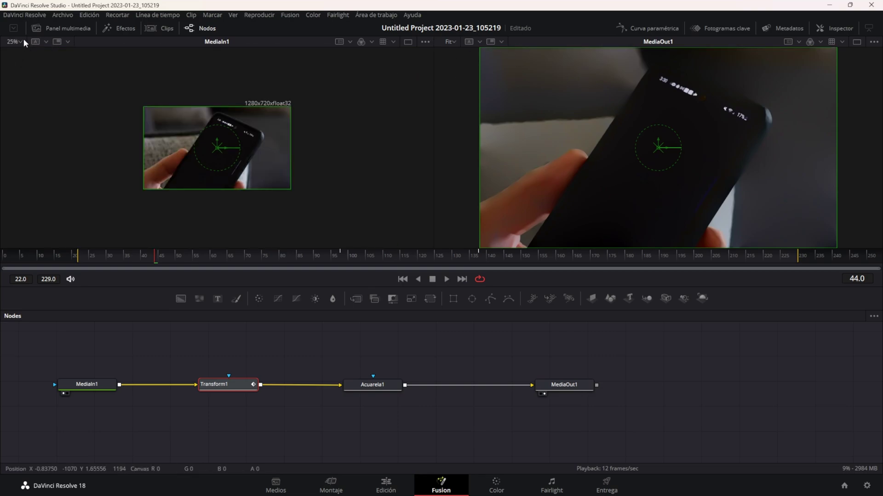
{"action": "left_click", "coordinate": [21, 41]}
{"action": "left_click", "coordinate": [18, 76]}
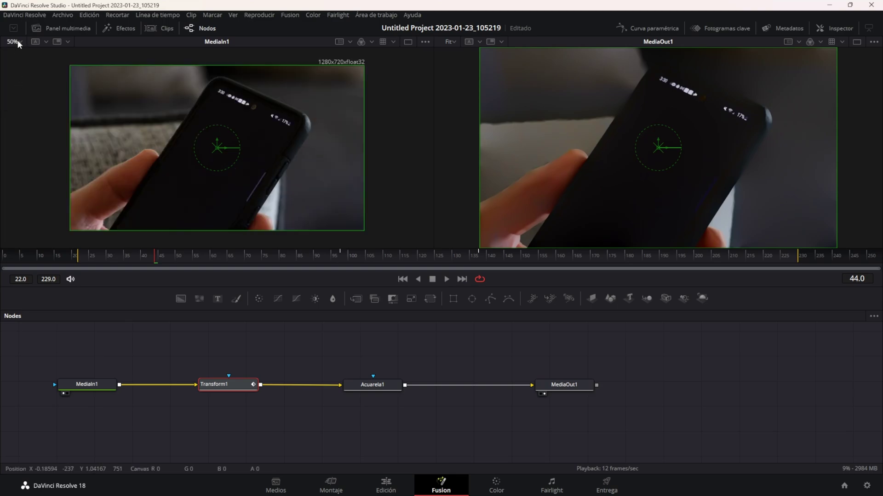
{"action": "left_click", "coordinate": [18, 54]}
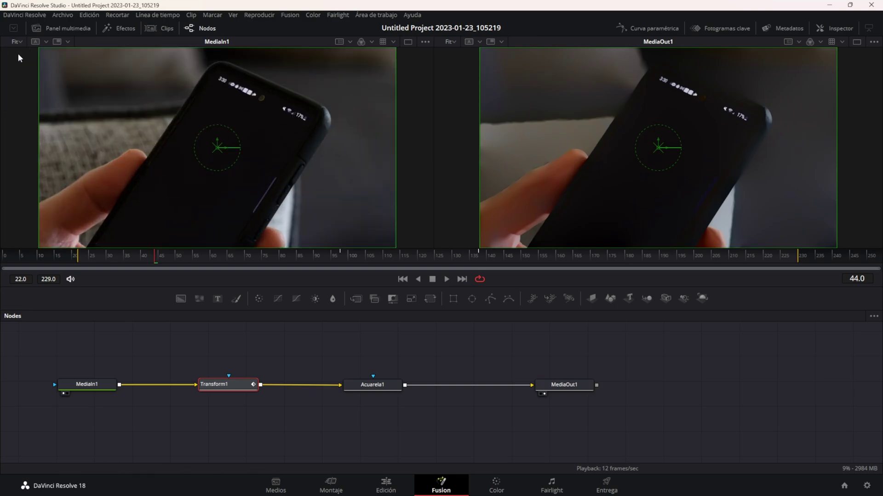
{"action": "left_click", "coordinate": [46, 41]}
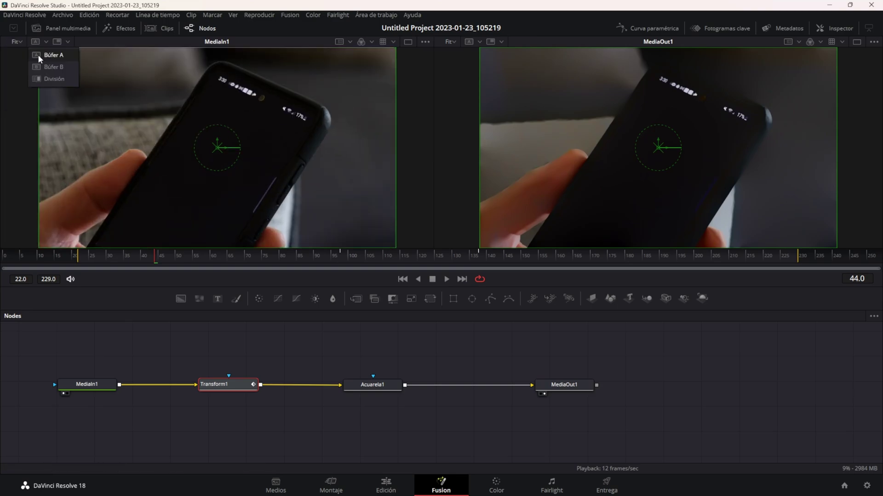
{"action": "left_click", "coordinate": [60, 68]}
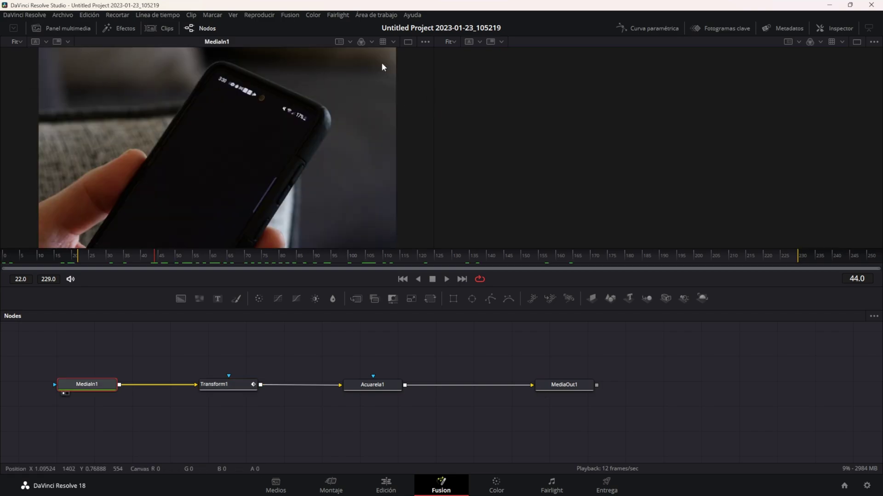
Apply the SLog3SGamut3.CineToCine+709 viewer LUT, then turn the LUT off again
{"action": "left_click", "coordinate": [392, 41]}
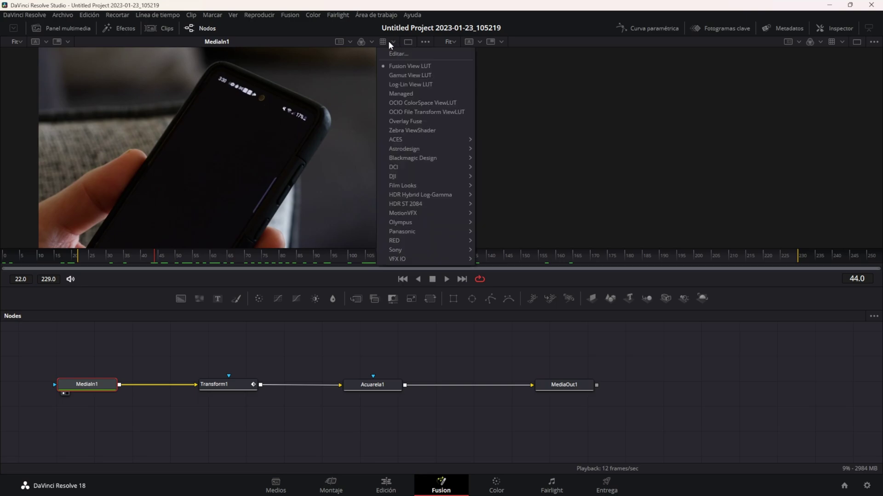
{"action": "mouse_move", "coordinate": [422, 250]}
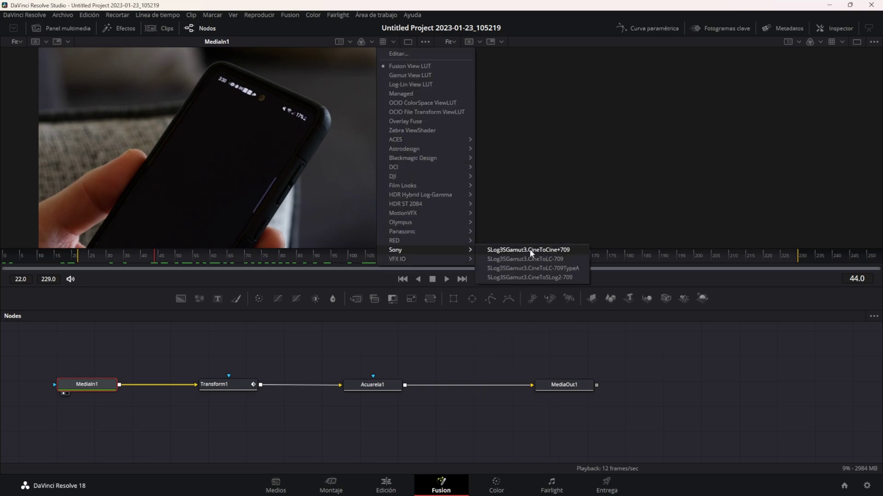
{"action": "left_click", "coordinate": [530, 249]}
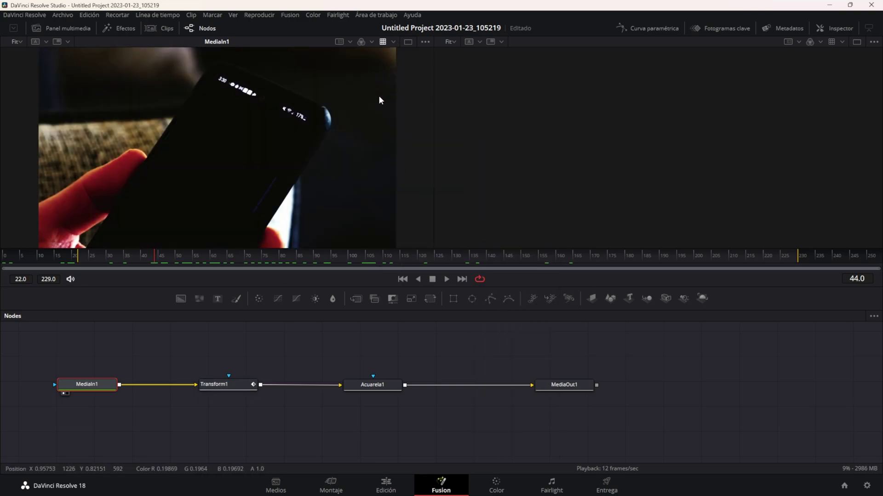
{"action": "left_click", "coordinate": [383, 42]}
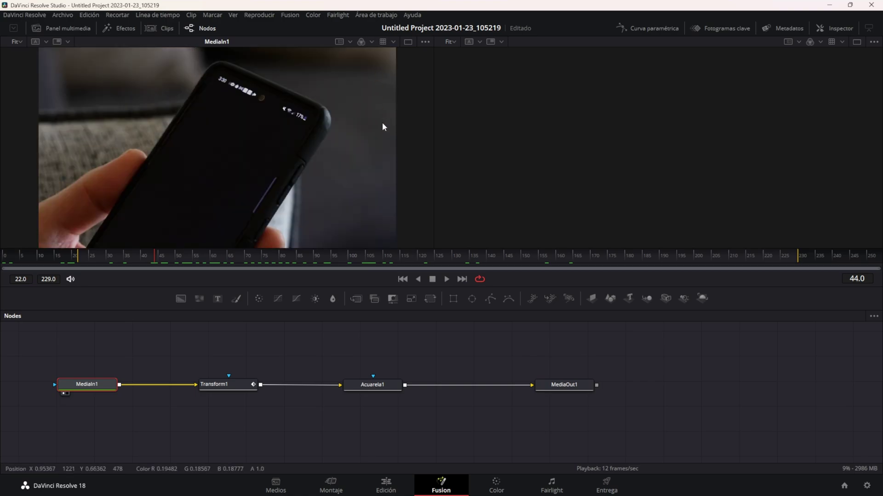
Toggle single-viewer mode on and off, showing MediaOut1 again in the second viewer
{"action": "left_click", "coordinate": [408, 41]}
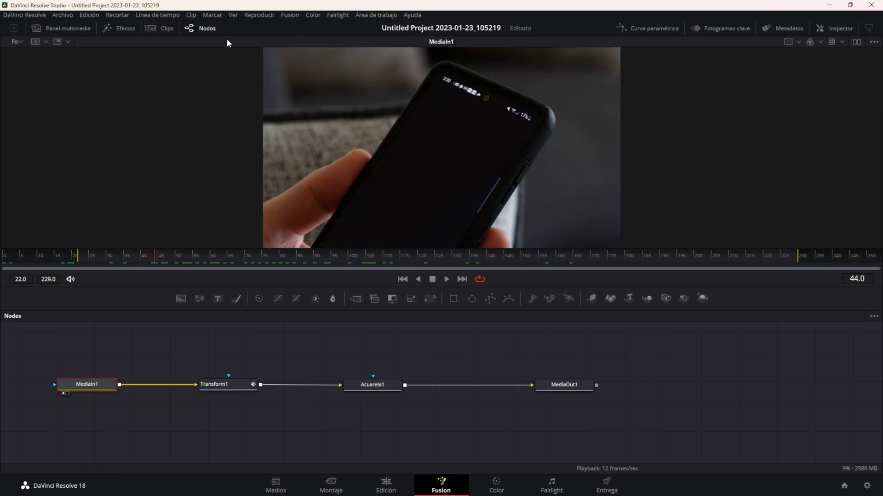
{"action": "left_click", "coordinate": [855, 42]}
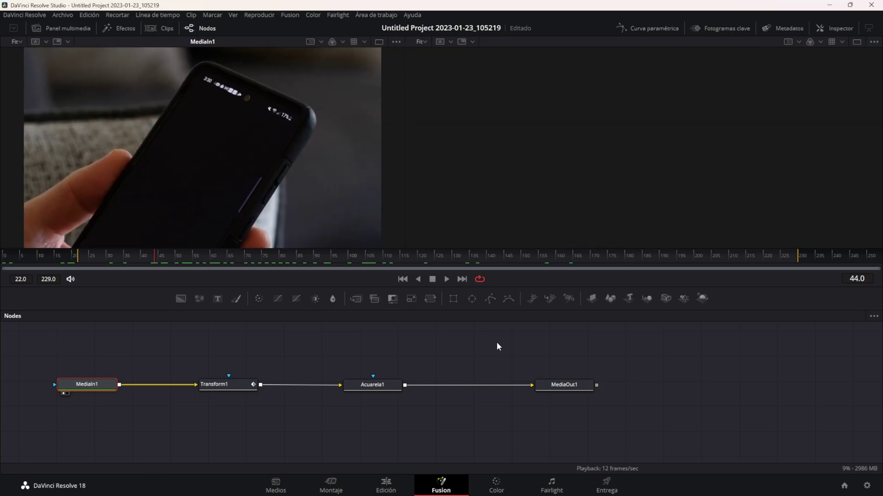
{"action": "left_click", "coordinate": [544, 395]}
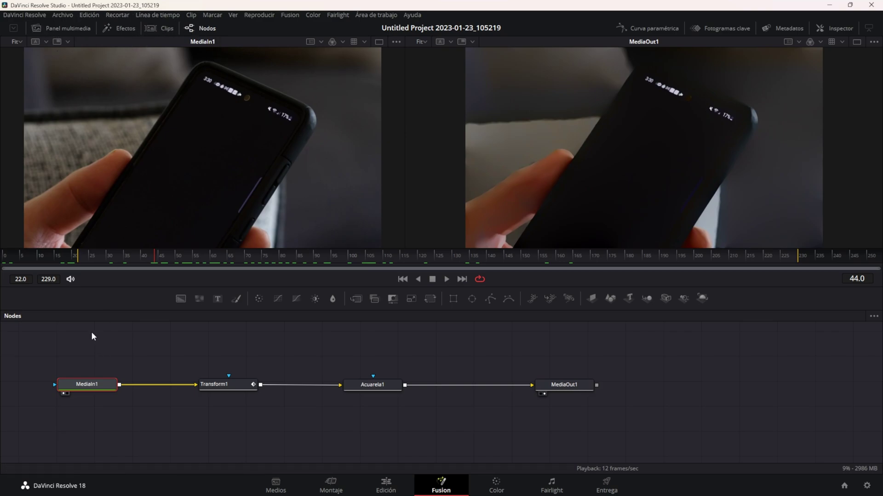
{"action": "left_click_drag", "start_coordinate": [71, 331], "coordinate": [689, 432]}
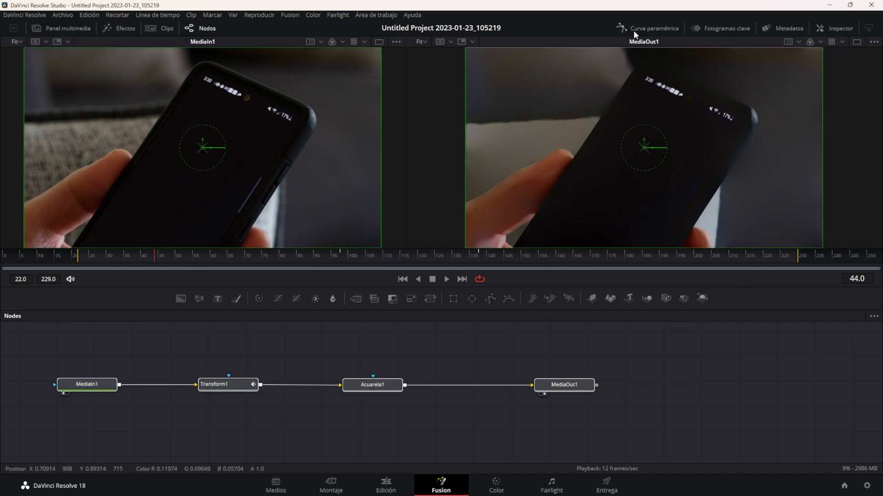
{"action": "left_click", "coordinate": [831, 29]}
{"action": "left_click", "coordinate": [834, 26]}
{"action": "left_click", "coordinate": [372, 351]}
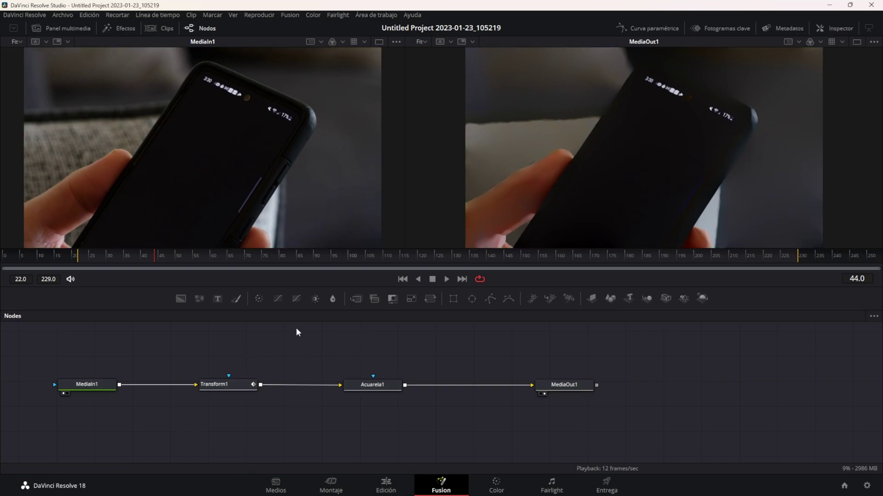
{"action": "left_click_drag", "start_coordinate": [186, 348], "coordinate": [430, 423]}
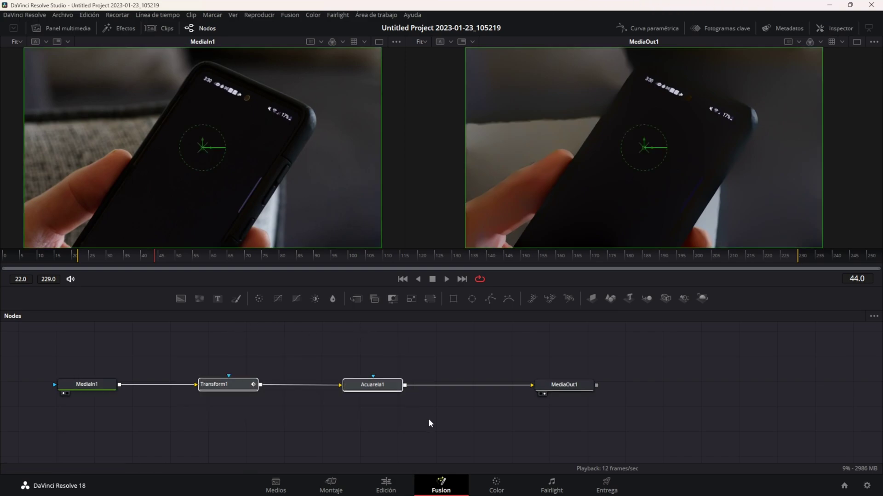
{"action": "left_click", "coordinate": [425, 425]}
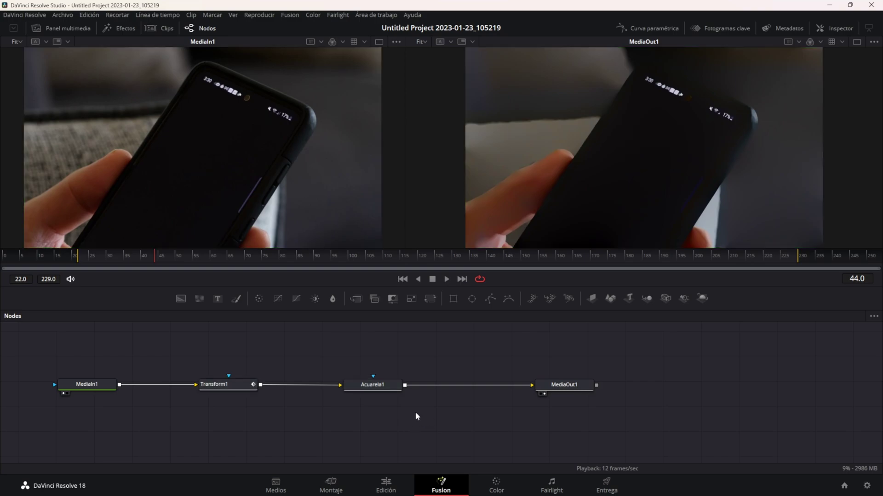